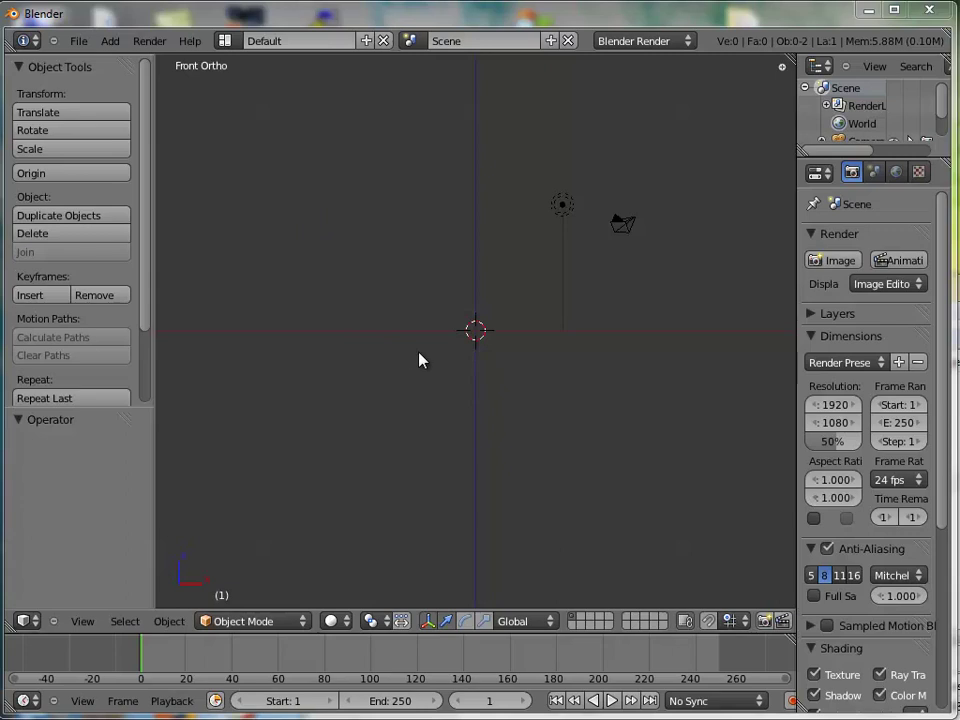
Step: Add a UV Shape sculptie sphere at the origin and move it 0.131 up along Z
{"action": "left_click", "coordinate": [473, 336]}
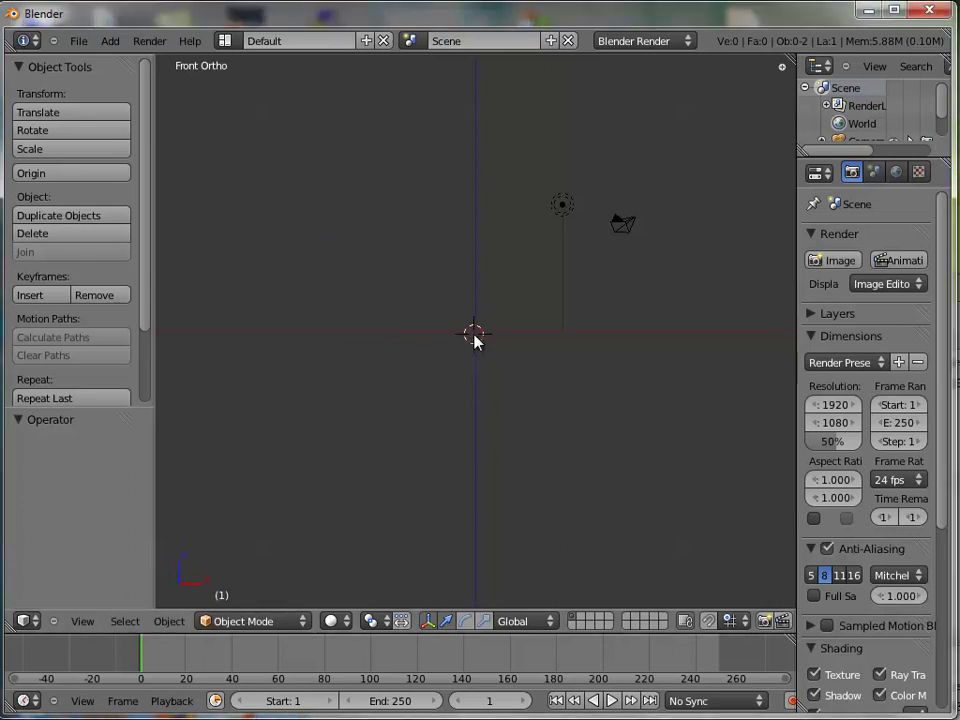
{"action": "key", "text": "shift+a"}
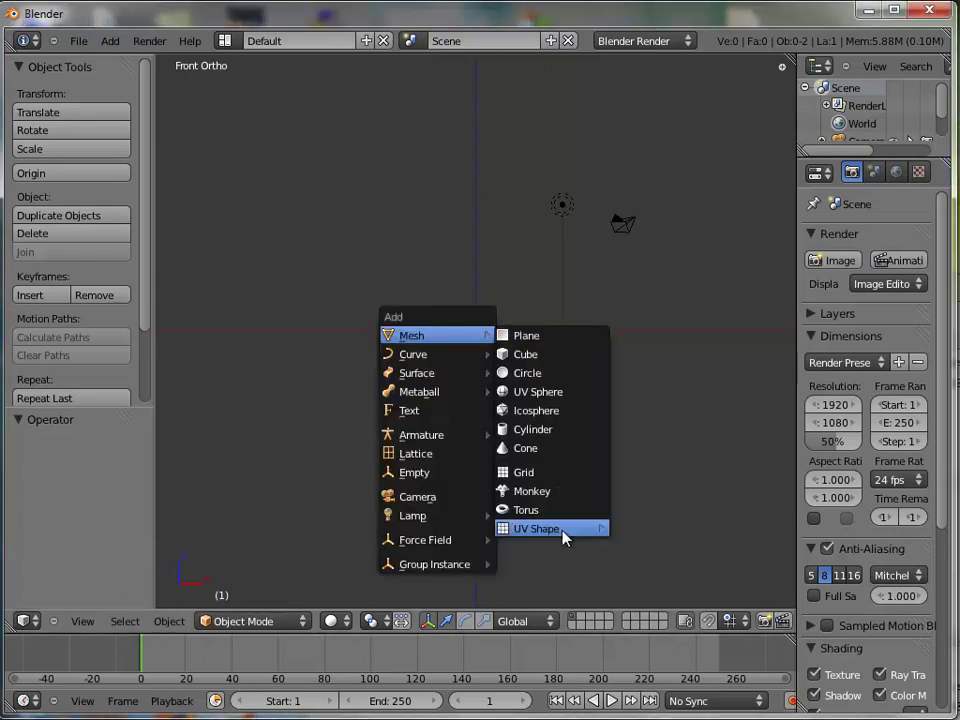
{"action": "mouse_move", "coordinate": [537, 528]}
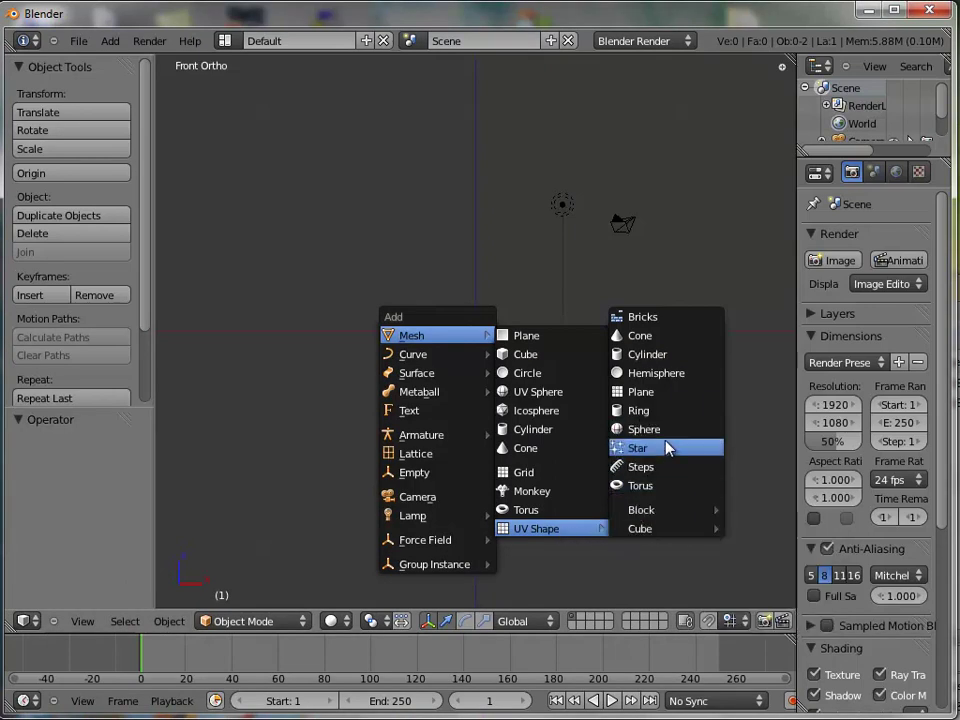
{"action": "left_click", "coordinate": [644, 429]}
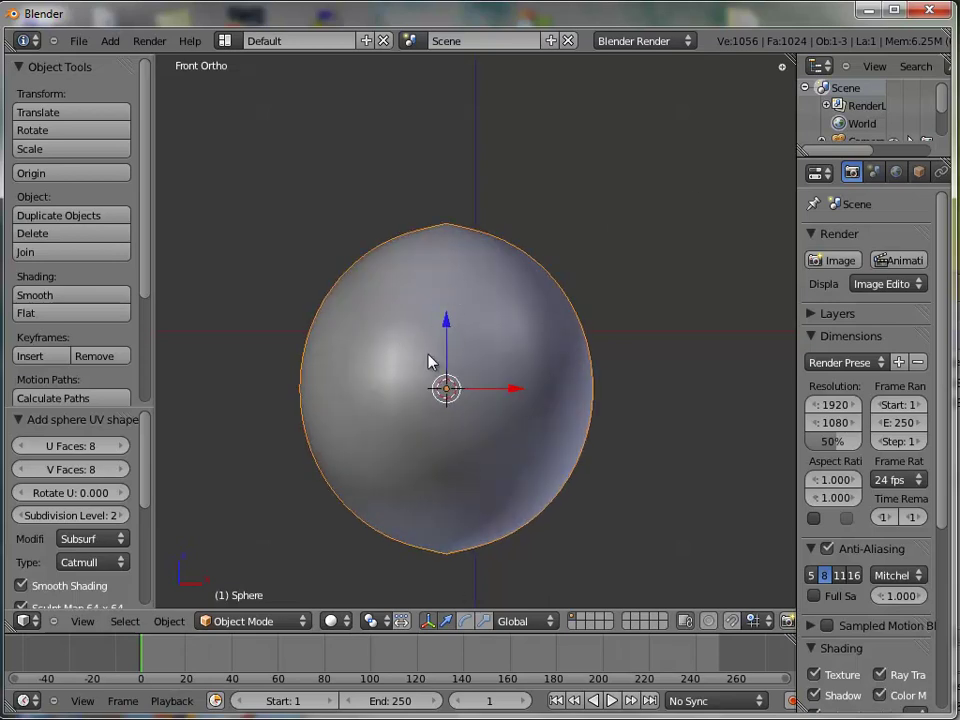
{"action": "left_click_drag", "start_coordinate": [448, 324], "coordinate": [448, 285]}
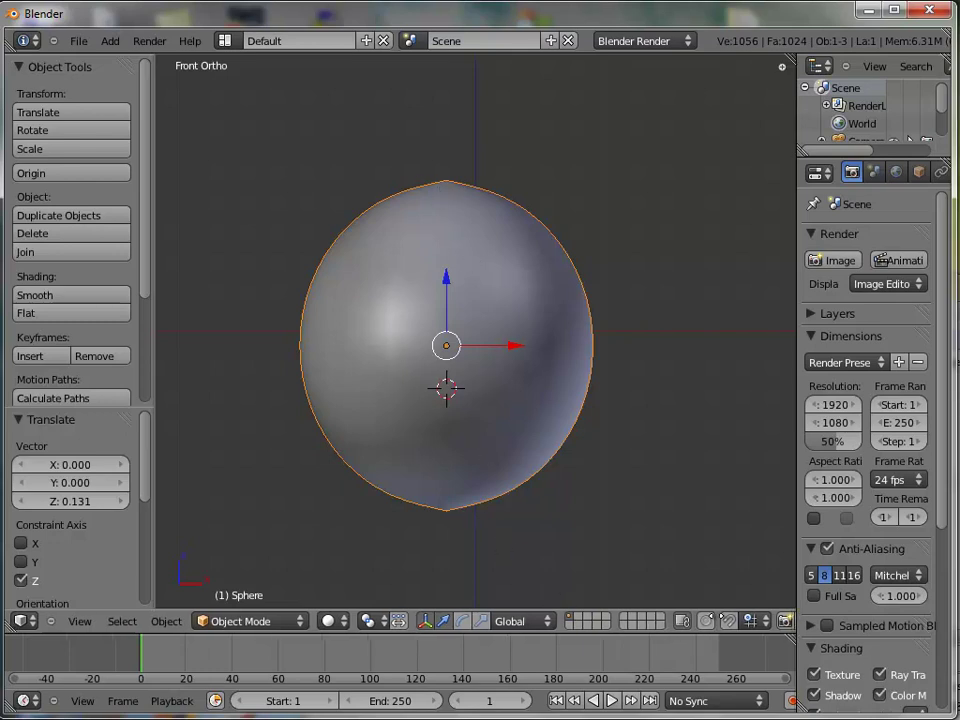
{"action": "scroll", "coordinate": [703, 622], "scroll_direction": "down", "scroll_amount": 4}
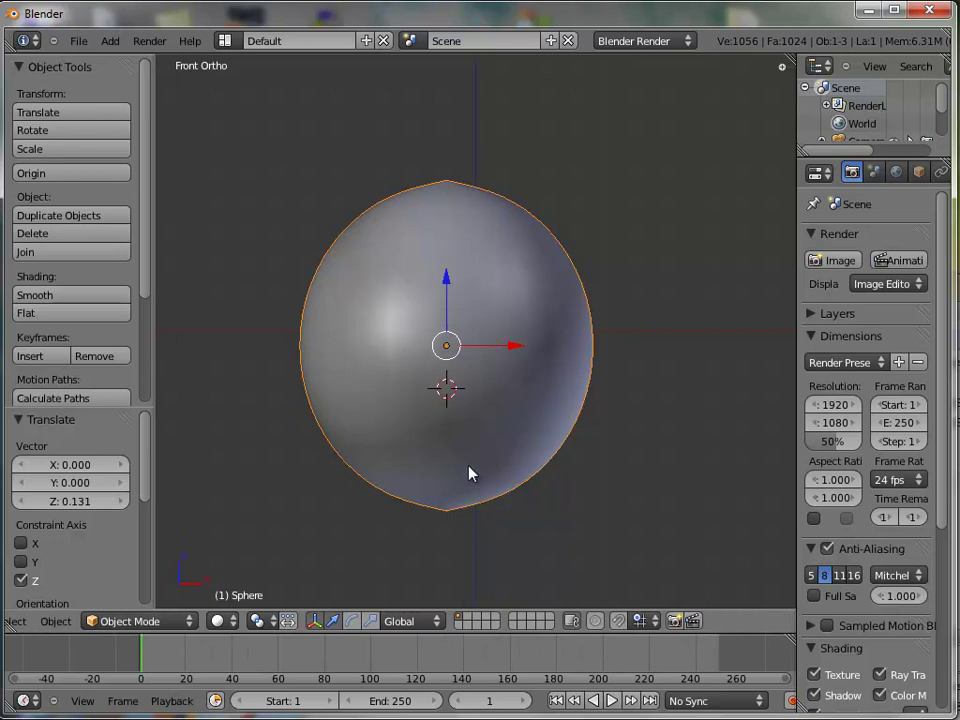
Step: Box-select the sphere's central vertical column of vertices and scale it to 0.964
{"action": "key", "text": "Tab"}
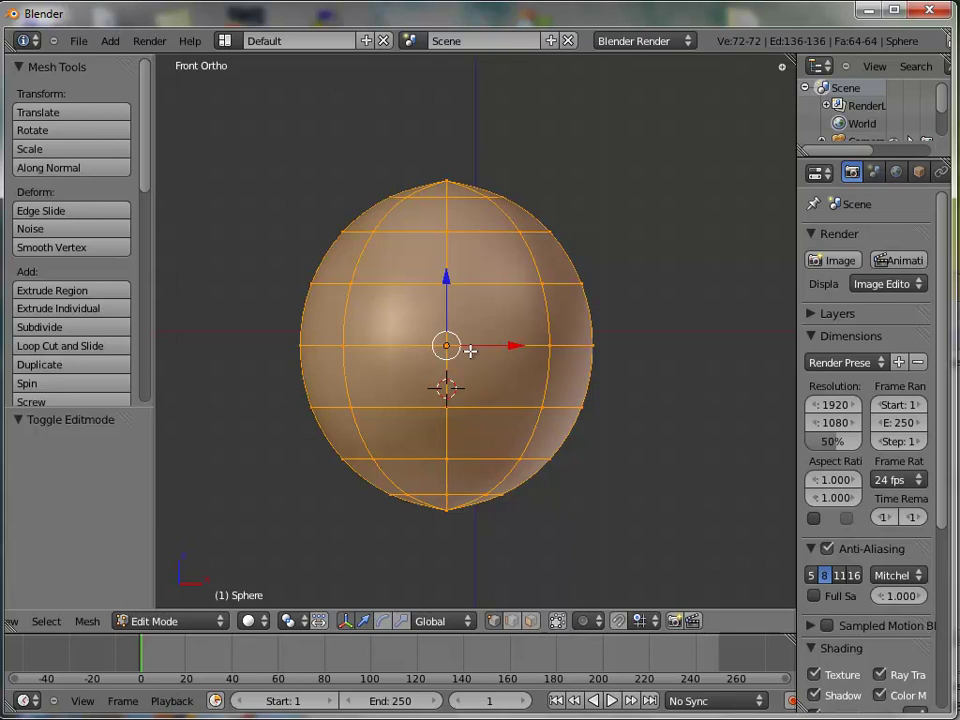
{"action": "key", "text": "a"}
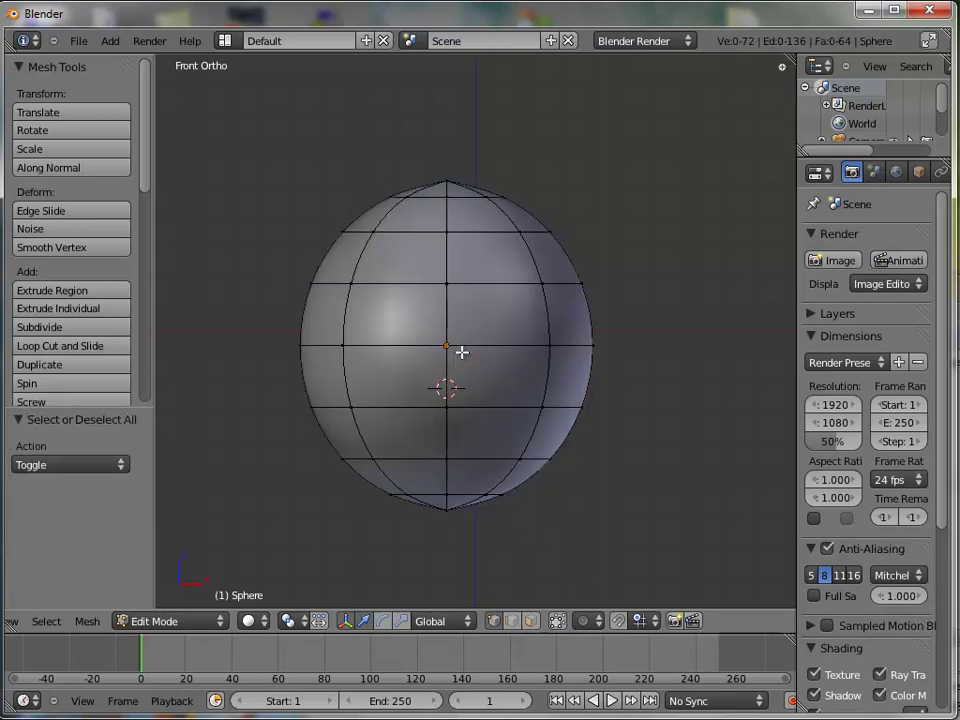
{"action": "key", "text": "b"}
{"action": "left_click_drag", "start_coordinate": [435, 141], "coordinate": [456, 527]}
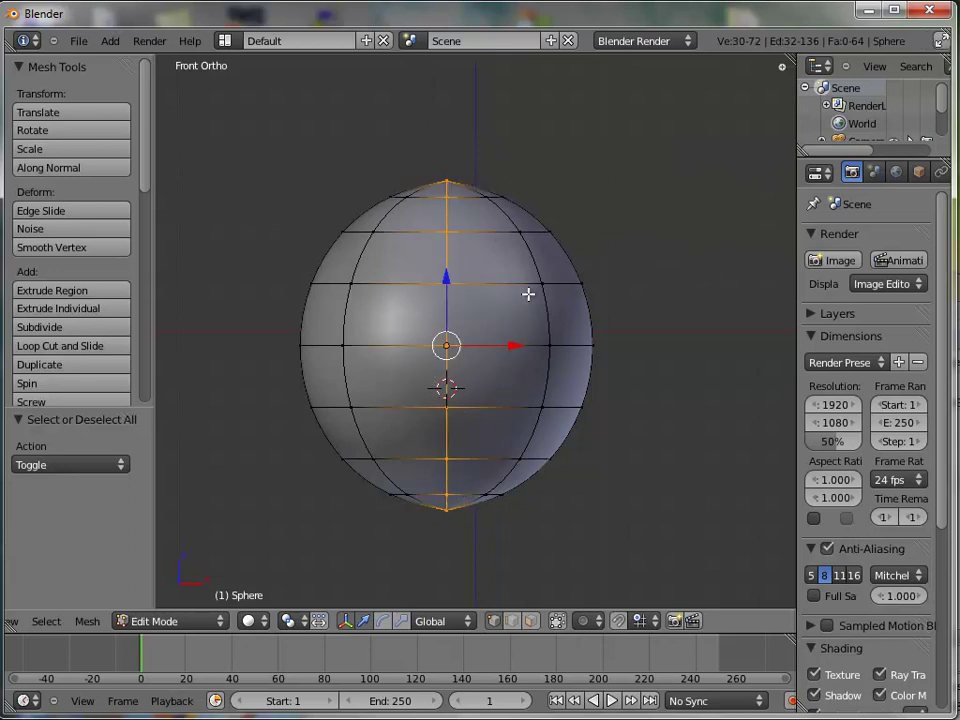
{"action": "mouse_move", "coordinate": [553, 294]}
{"action": "middle_mouse_down"}
{"action": "mouse_move", "coordinate": [317, 369]}
{"action": "mouse_move", "coordinate": [355, 372]}
{"action": "mouse_move", "coordinate": [555, 330]}
{"action": "mouse_move", "coordinate": [551, 319]}
{"action": "middle_mouse_up"}
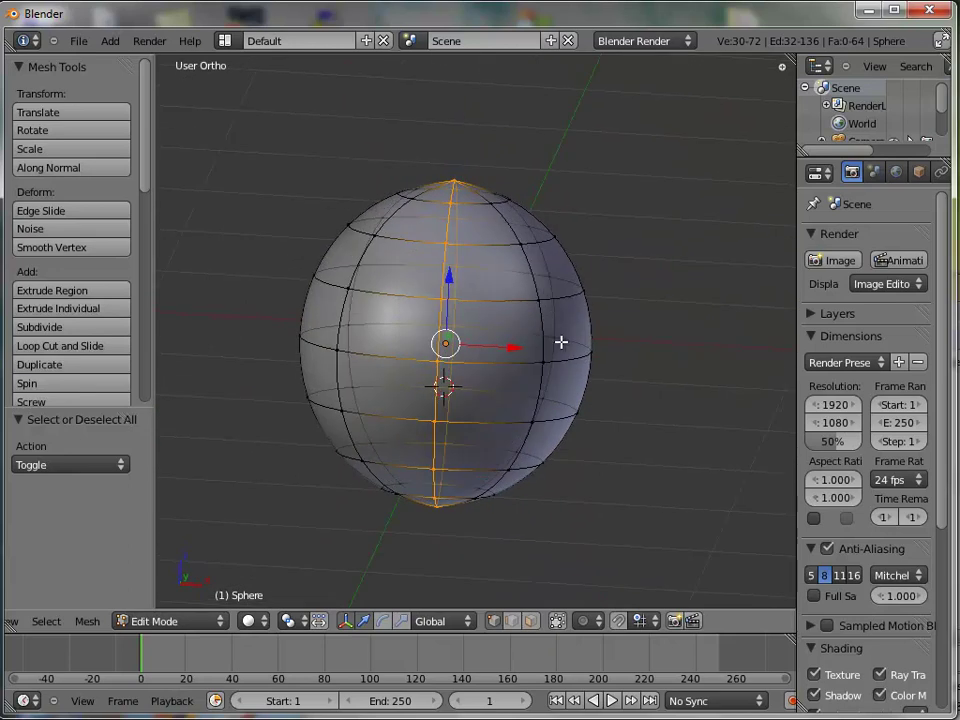
{"action": "key", "text": "KP_1"}
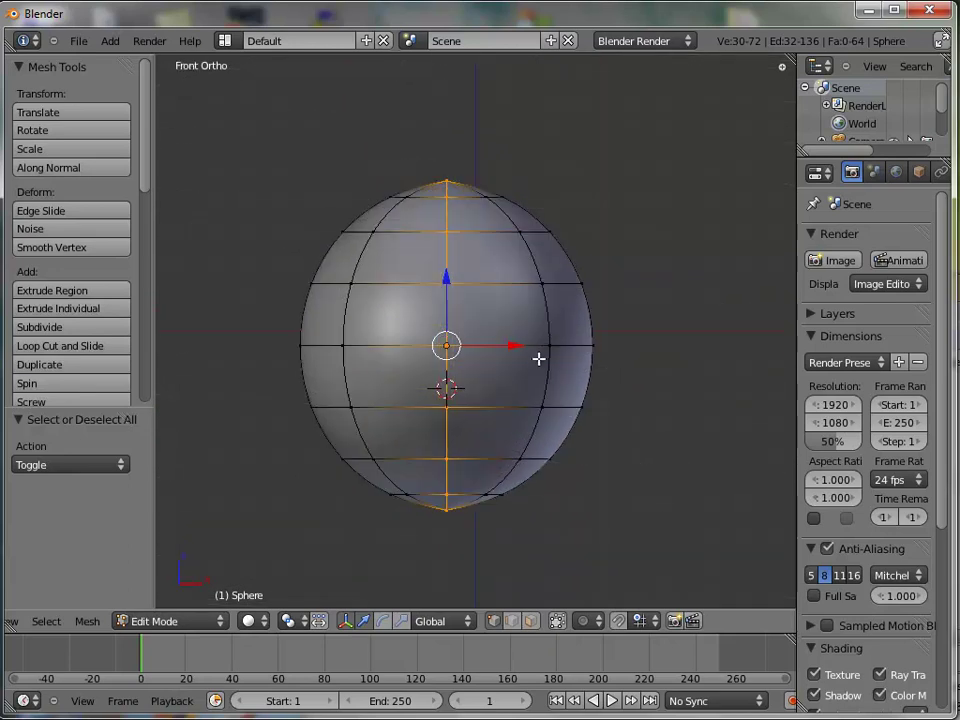
{"action": "key", "text": "s"}
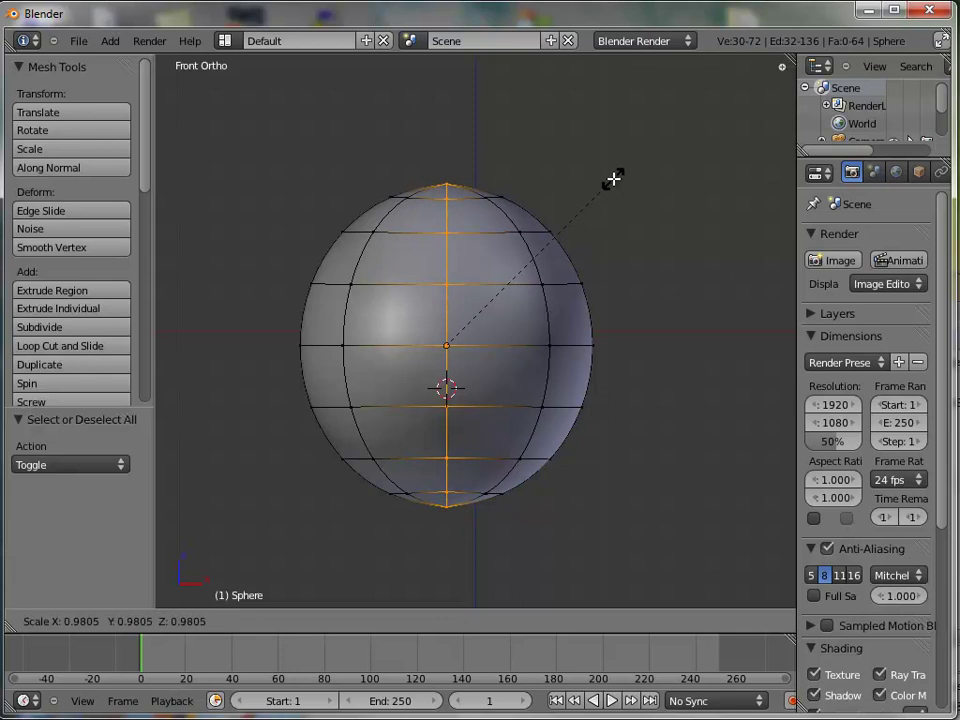
{"action": "left_click", "coordinate": [609, 180]}
Step: Orbit the view and split the 3D viewport into two side-by-side views
{"action": "key", "text": "ctrl+space"}
{"action": "mouse_move", "coordinate": [368, 207]}
{"action": "middle_mouse_down"}
{"action": "mouse_move", "coordinate": [476, 315]}
{"action": "mouse_move", "coordinate": [478, 405]}
{"action": "mouse_move", "coordinate": [561, 435]}
{"action": "mouse_move", "coordinate": [555, 289]}
{"action": "mouse_move", "coordinate": [474, 317]}
{"action": "middle_mouse_up"}
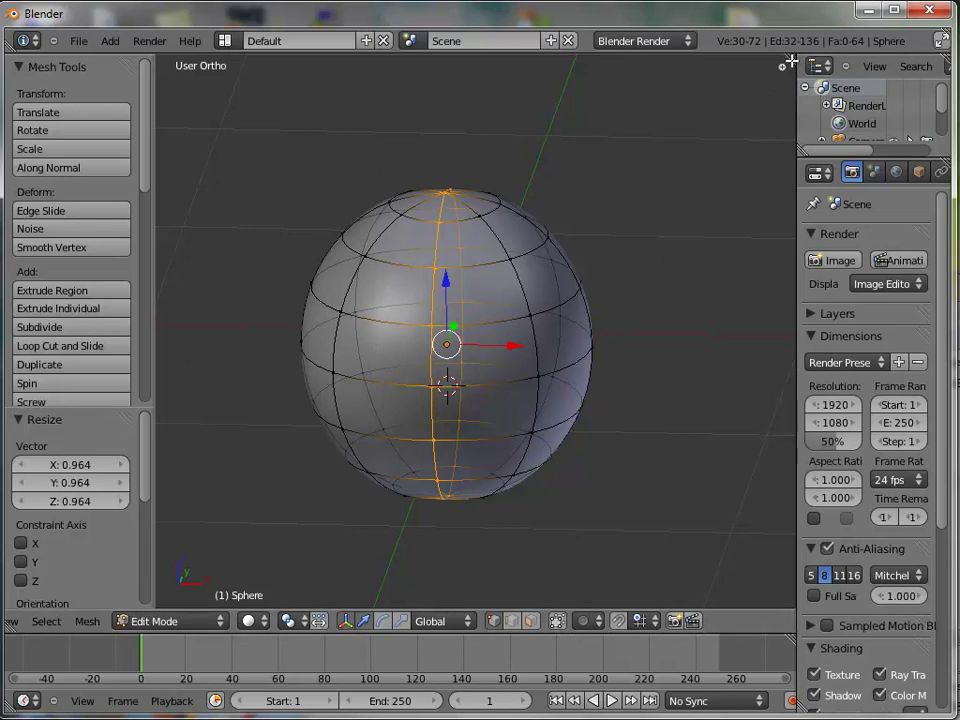
{"action": "left_click_drag", "start_coordinate": [786, 65], "coordinate": [489, 66]}
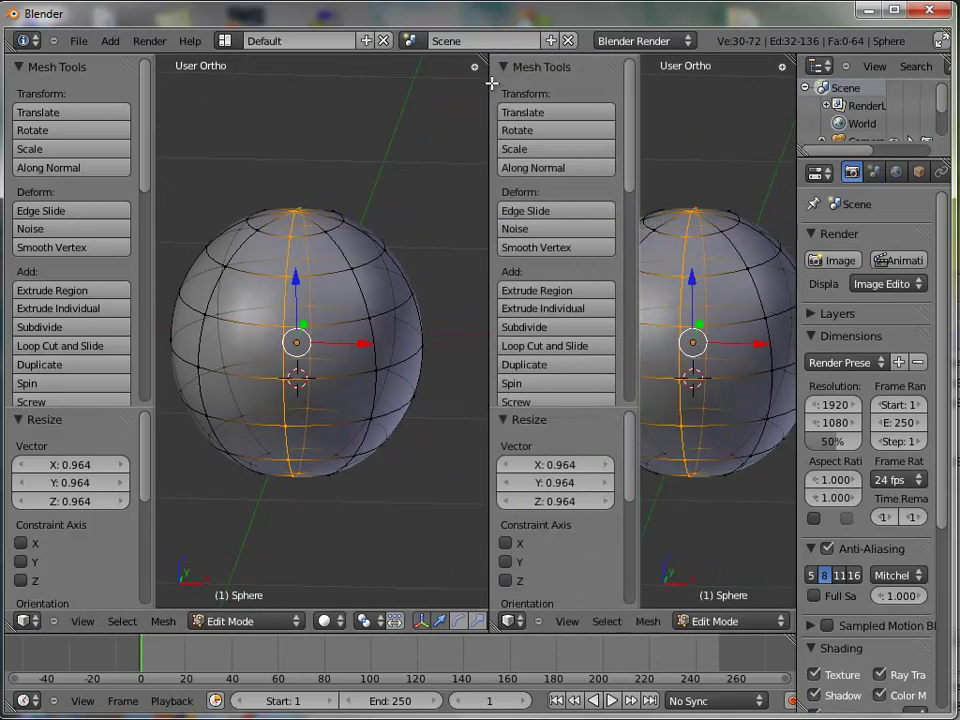
Step: Make the right area a UV/Image Editor showing the Sphere image, then return to Object Mode
{"action": "left_click", "coordinate": [513, 621]}
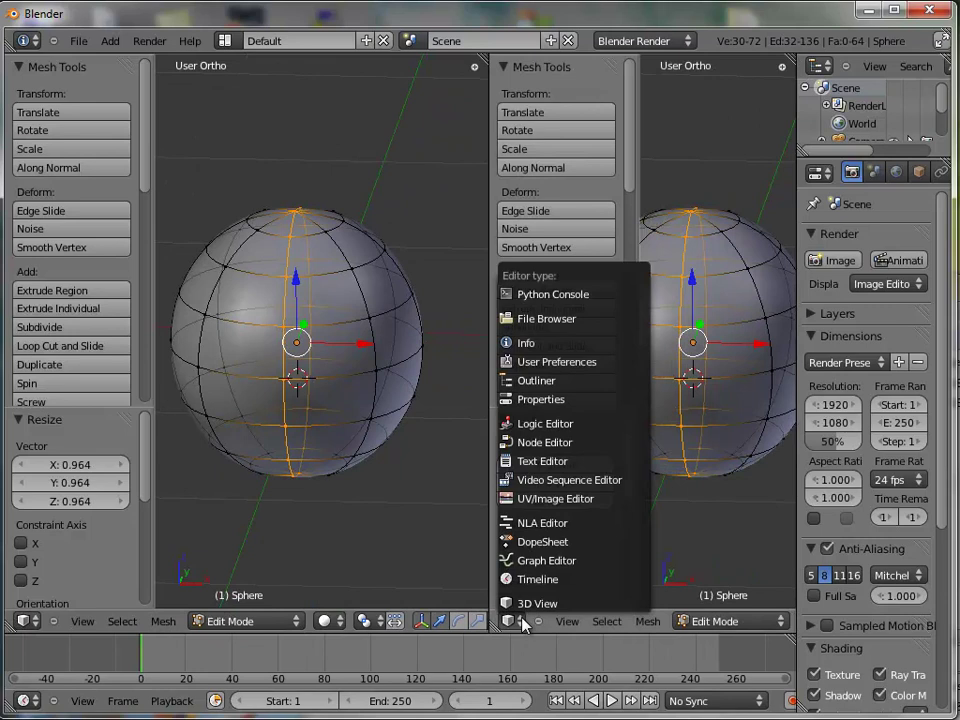
{"action": "left_click", "coordinate": [540, 498]}
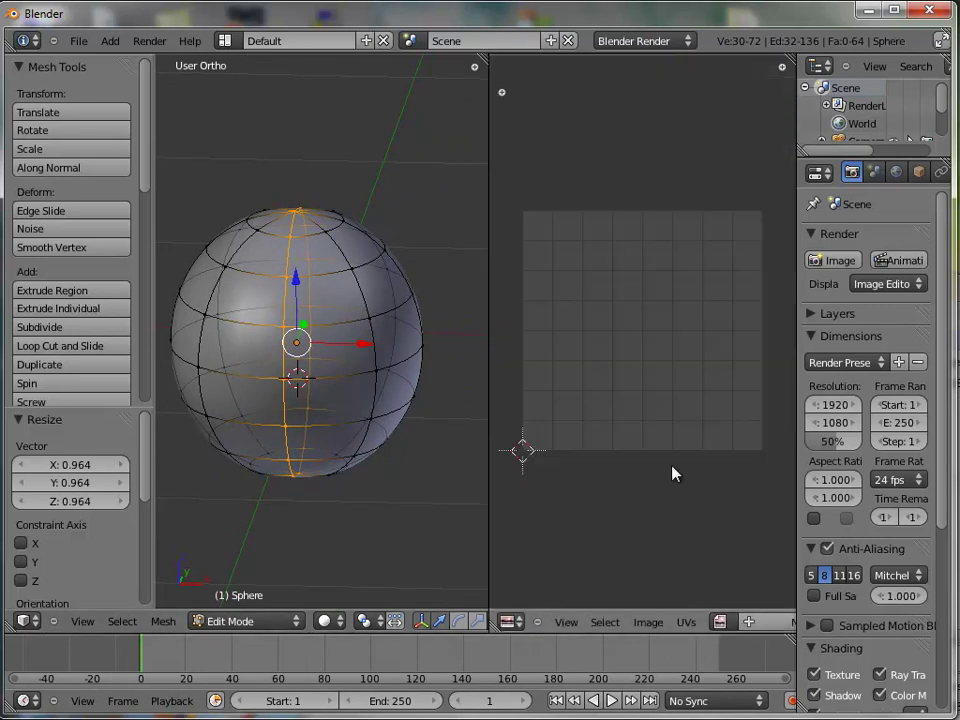
{"action": "left_click", "coordinate": [720, 621]}
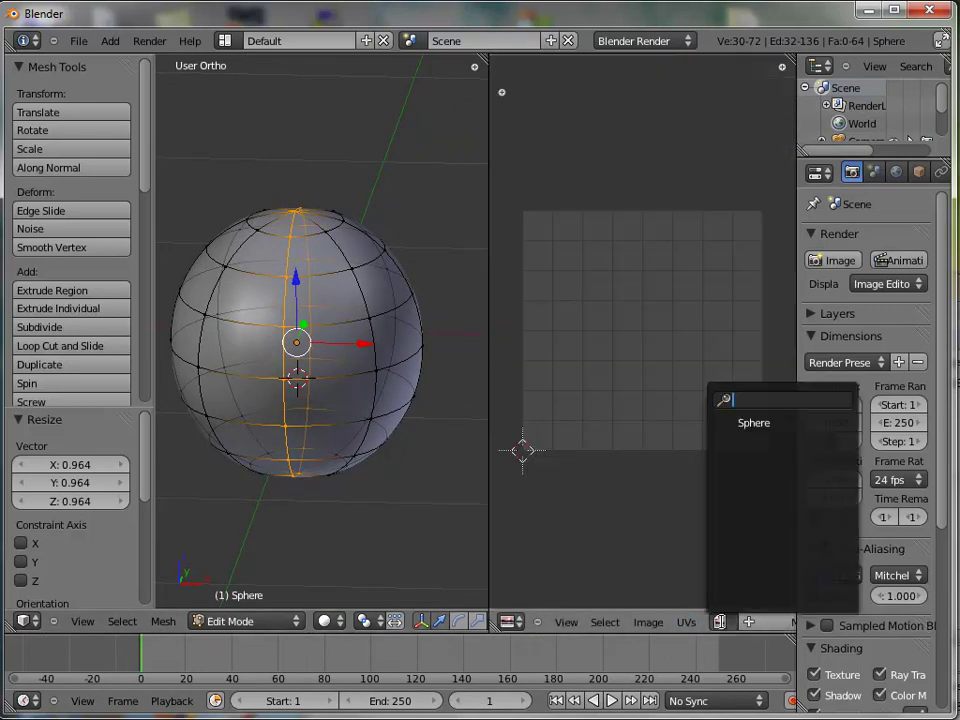
{"action": "left_click", "coordinate": [758, 426]}
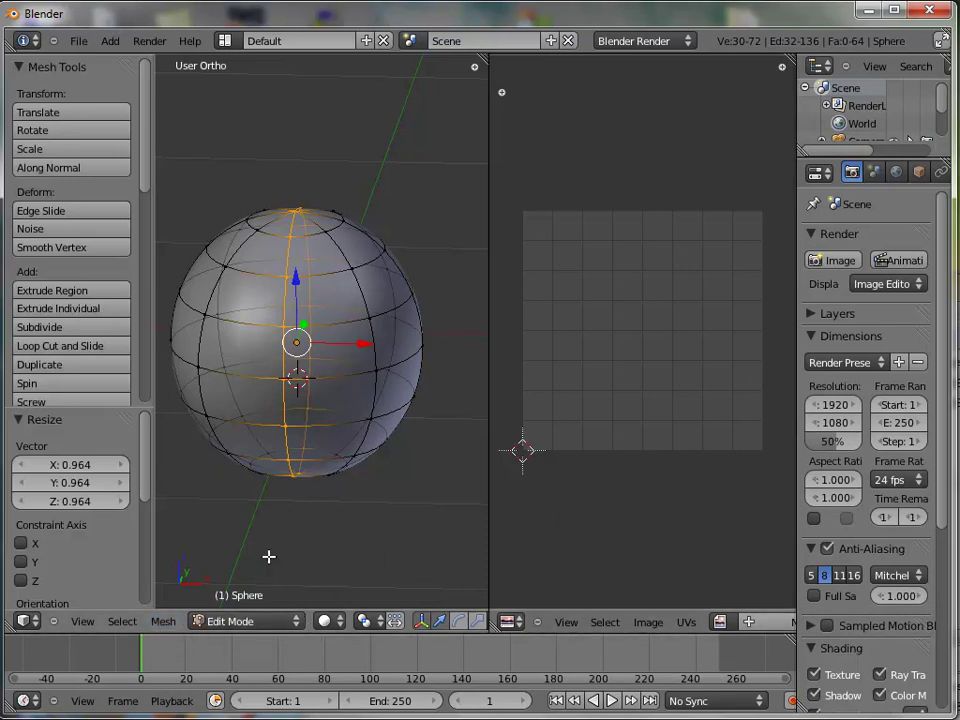
{"action": "key", "text": "Tab"}
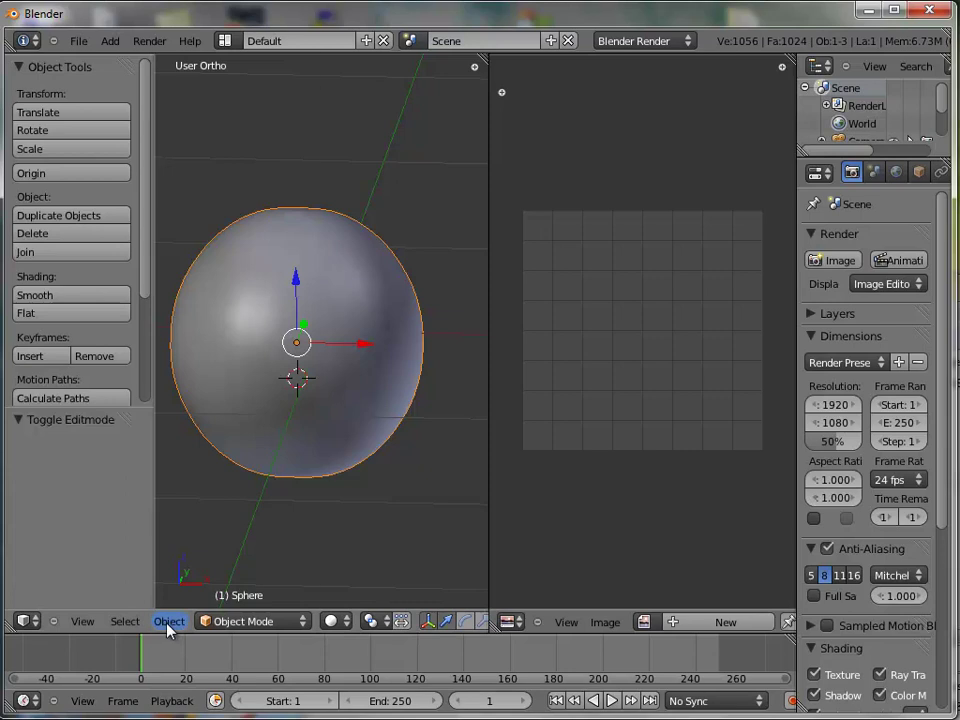
Step: Bake the sphere's sculpt maps with Object > Bake Sculpt Maps
{"action": "left_click", "coordinate": [168, 621]}
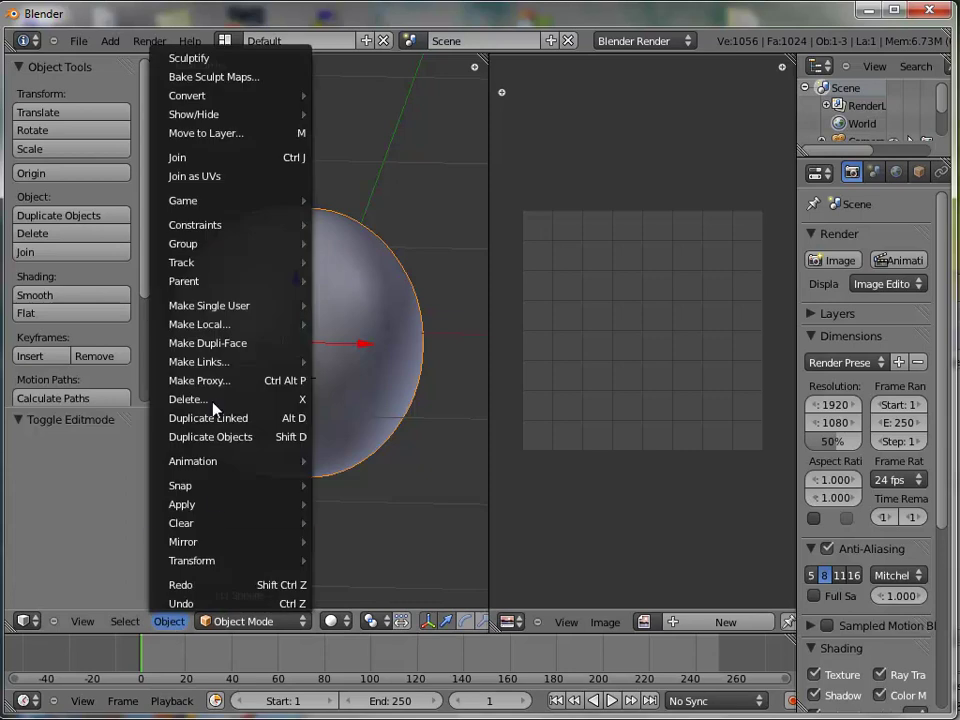
{"action": "left_click", "coordinate": [211, 77]}
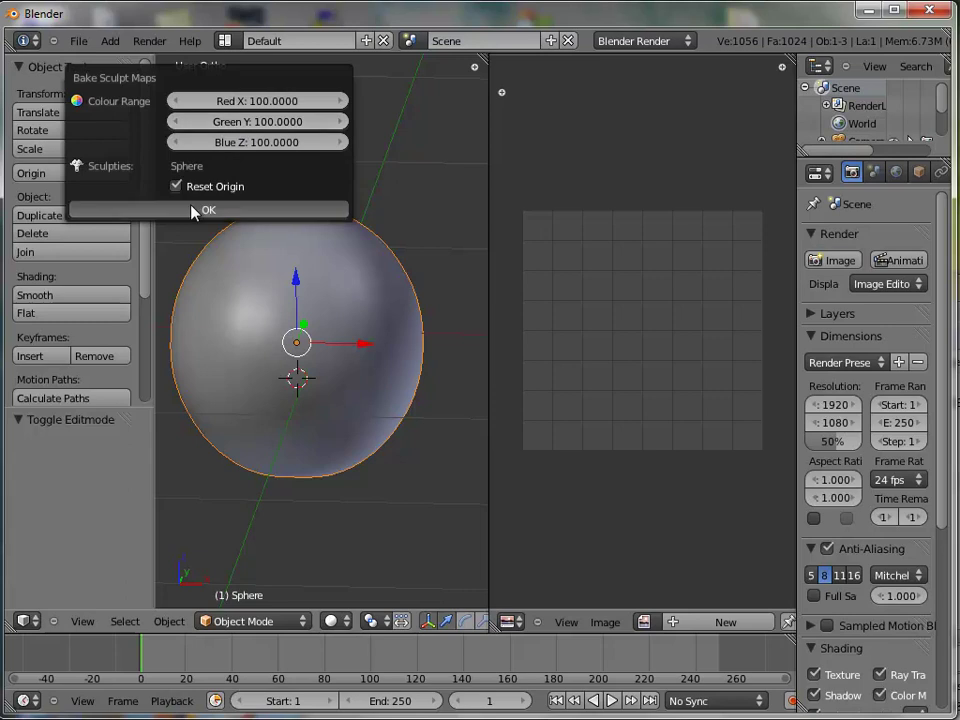
{"action": "left_click", "coordinate": [200, 209]}
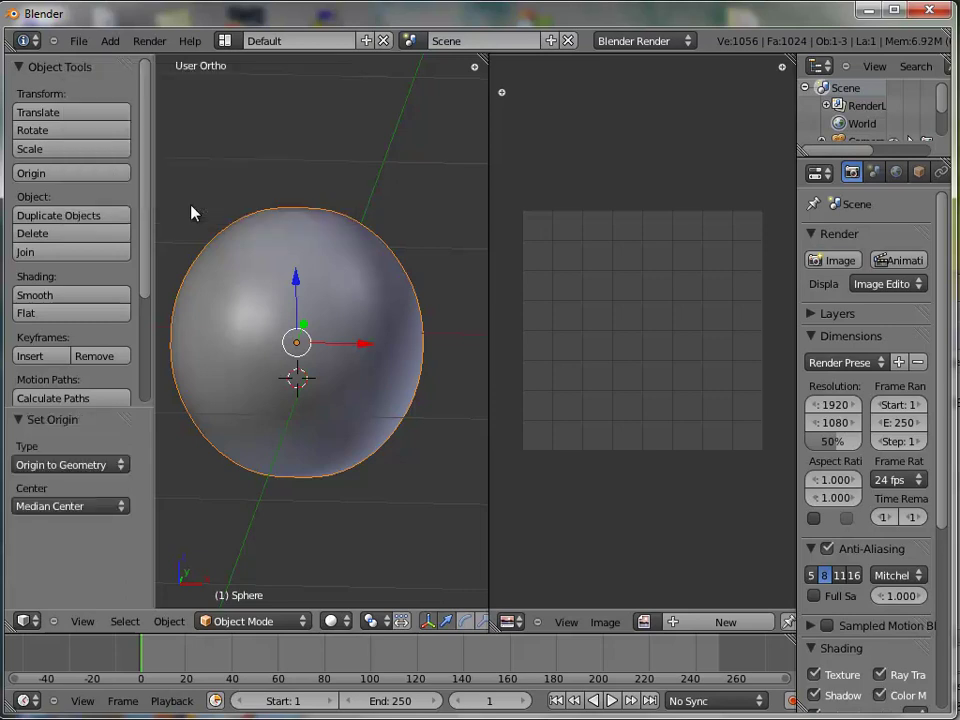
Step: Display the baked rainbow Sphere image in the UV/Image Editor and zoom in
{"action": "left_click", "coordinate": [643, 621]}
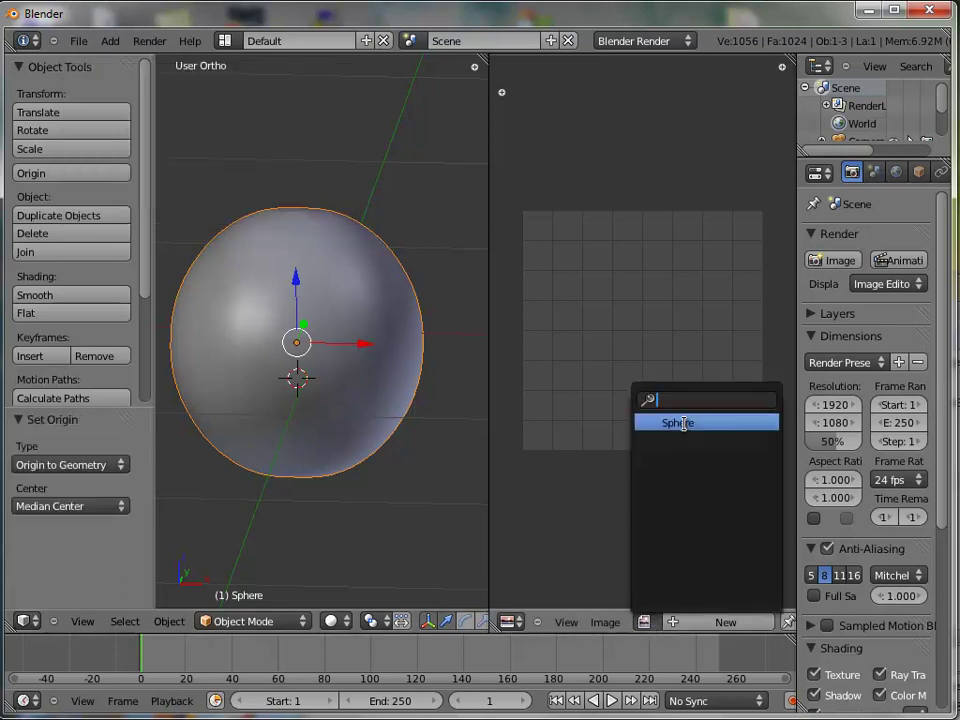
{"action": "left_click", "coordinate": [678, 423]}
{"action": "scroll", "coordinate": [678, 428], "scroll_direction": "up", "scroll_amount": 4}
{"action": "scroll", "coordinate": [678, 428], "scroll_direction": "up", "scroll_amount": 2}
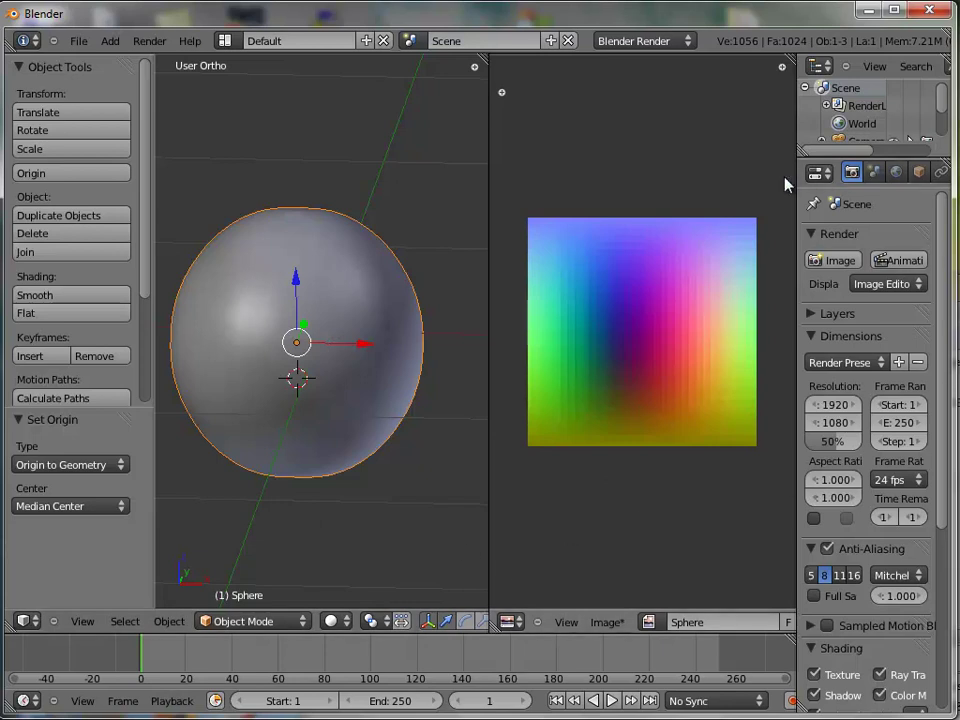
Step: Widen the Properties panel and, in Object Data, toggle the active UV map from sculptie to UVTex
{"action": "left_click_drag", "start_coordinate": [795, 206], "coordinate": [701, 203]}
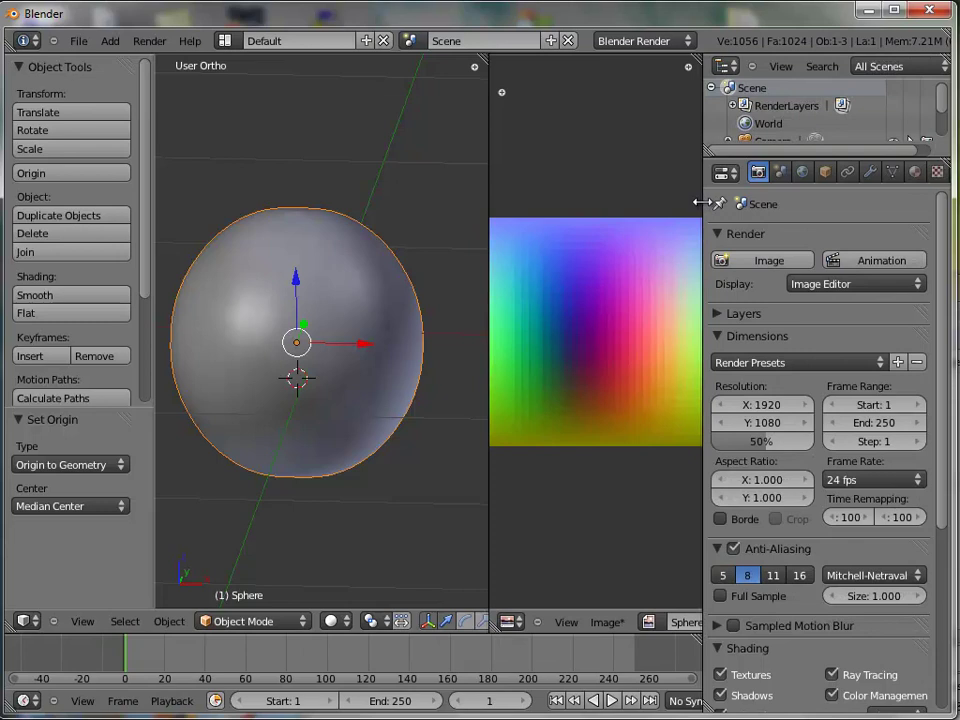
{"action": "left_click", "coordinate": [892, 176]}
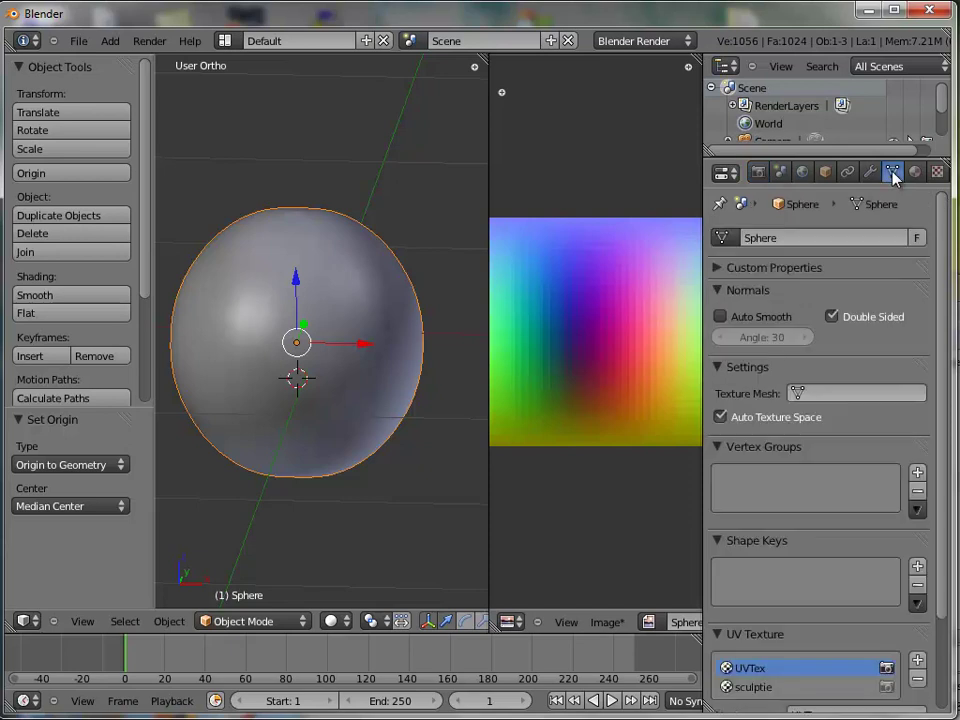
{"action": "scroll", "coordinate": [930, 520], "scroll_direction": "down", "scroll_amount": 3}
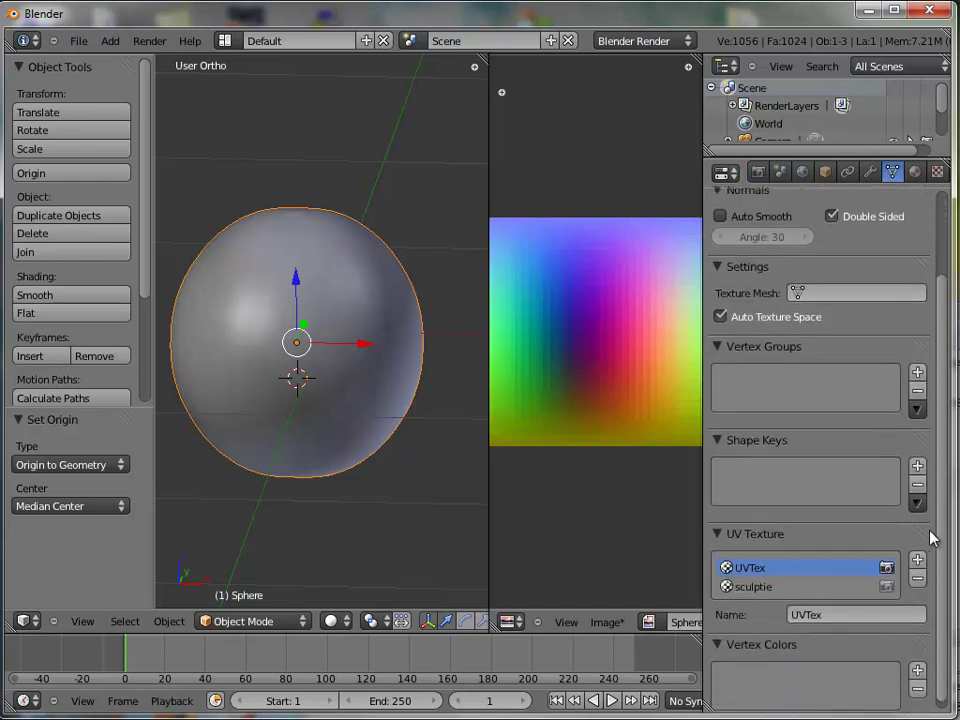
{"action": "left_click", "coordinate": [765, 578]}
{"action": "left_click", "coordinate": [757, 560]}
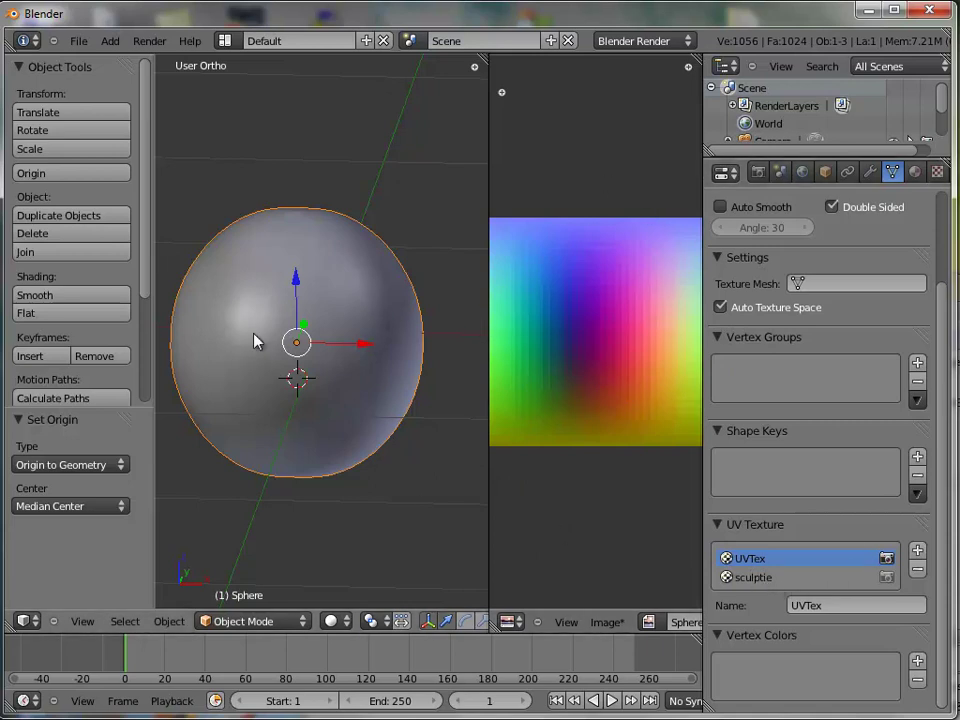
Step: Select all sphere vertices and project UVTex UVs from the front view with Bounds
{"action": "key", "text": "Tab"}
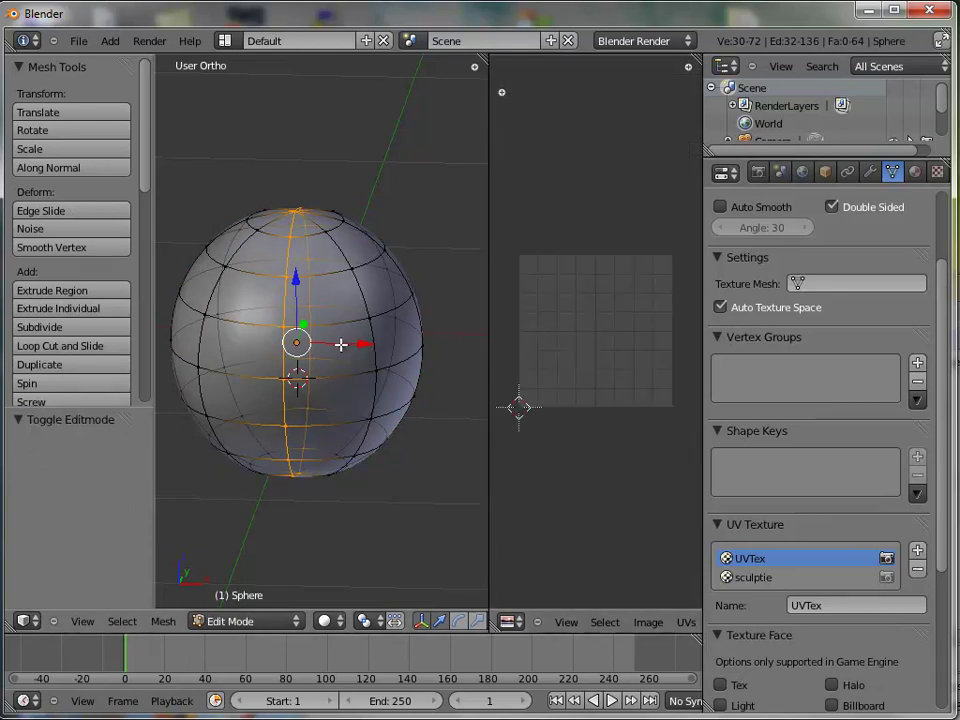
{"action": "key", "text": "a"}
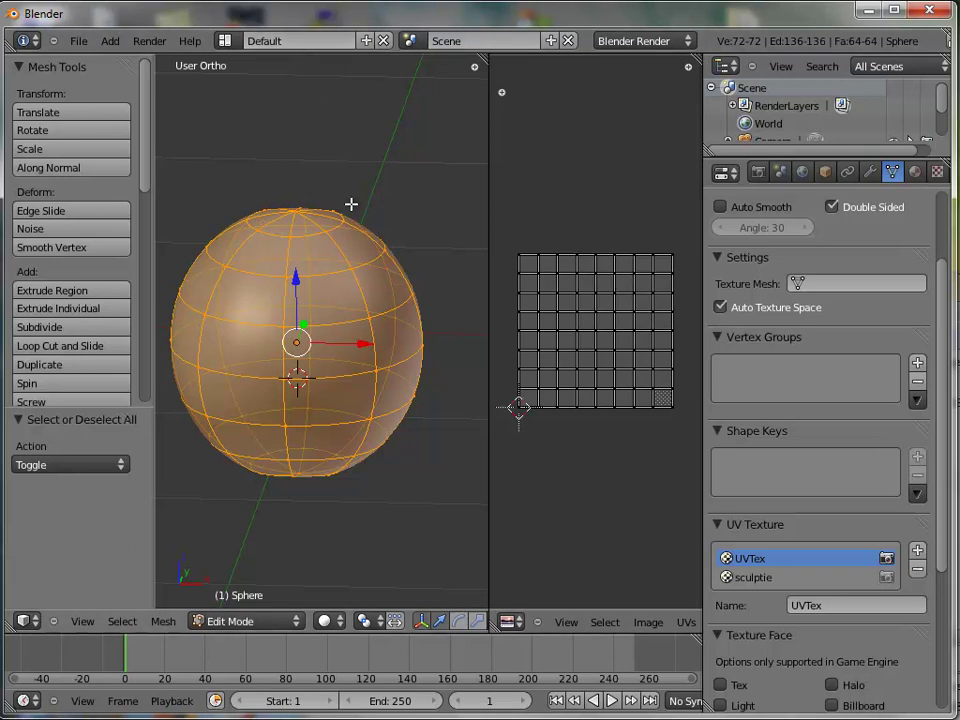
{"action": "key", "text": "KP_0"}
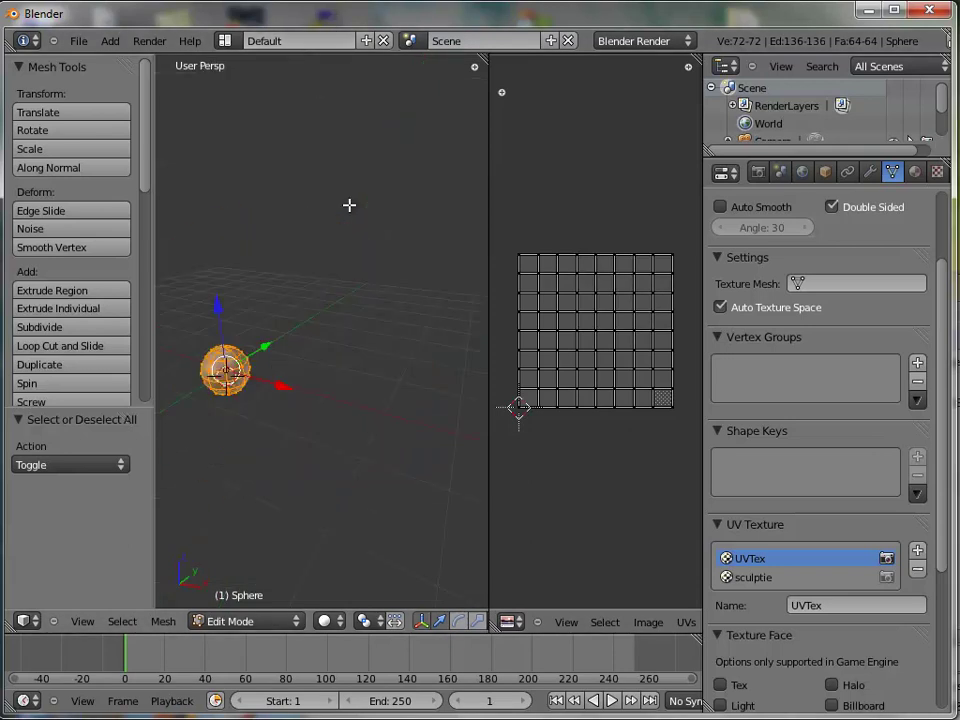
{"action": "key", "text": "KP_1"}
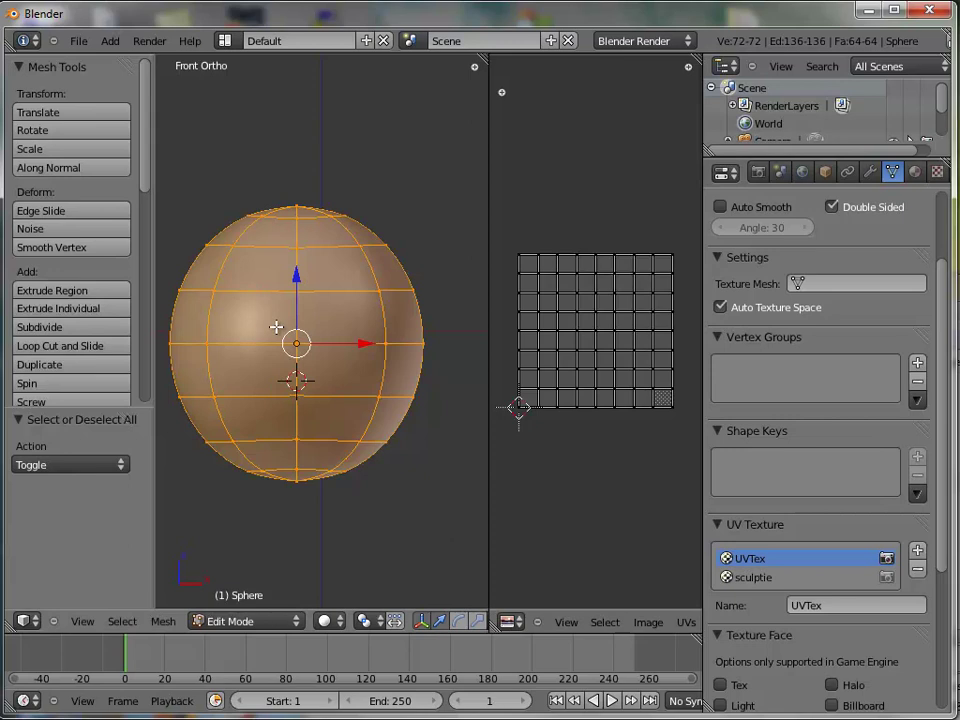
{"action": "key", "text": "u"}
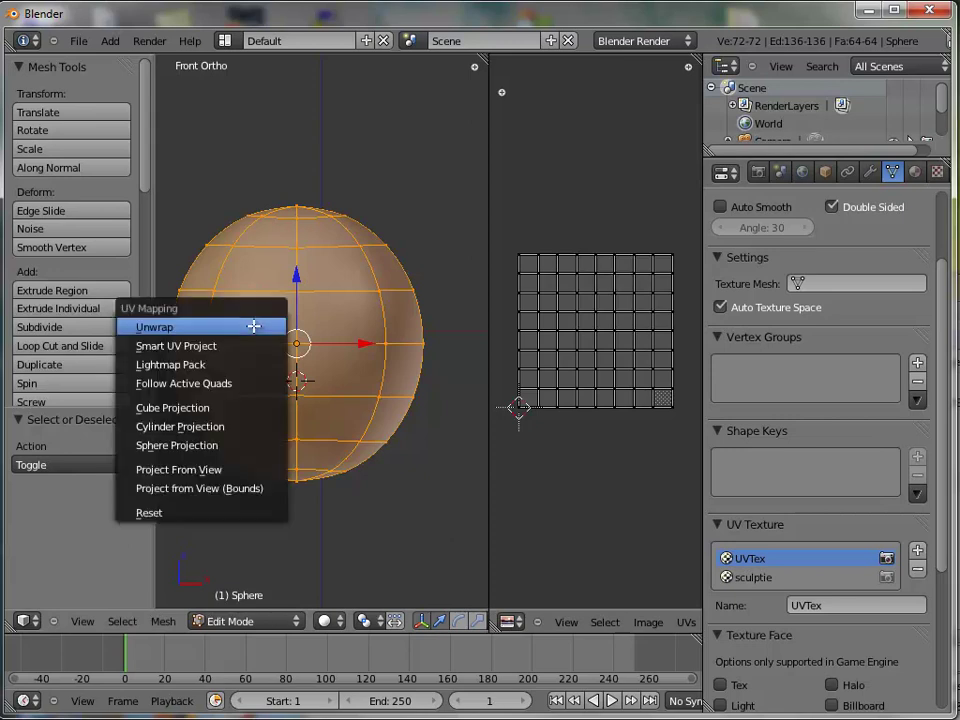
{"action": "left_click", "coordinate": [190, 488]}
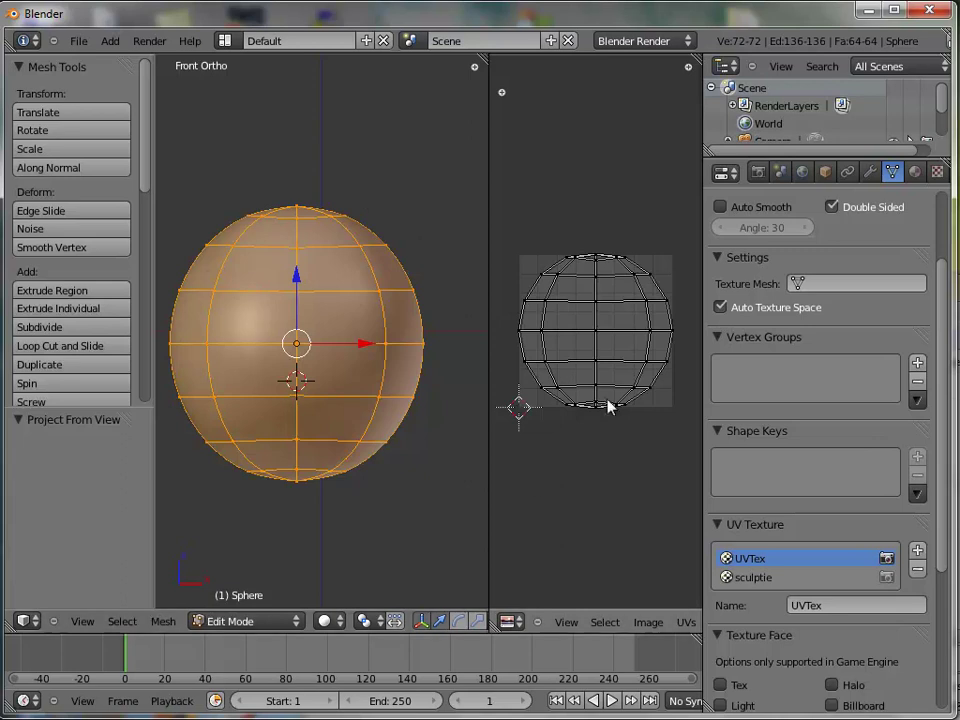
Step: Preview the sculptie UV layer's grid, reactivate UVTex, and widen the UV editor
{"action": "left_click", "coordinate": [755, 578]}
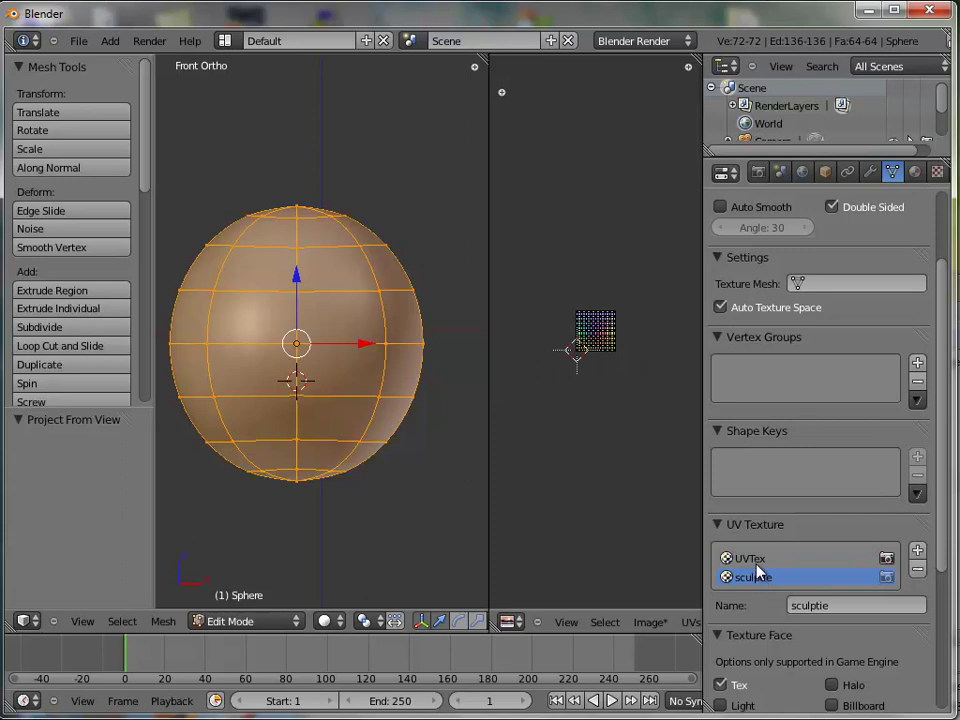
{"action": "scroll", "coordinate": [555, 405], "scroll_direction": "up", "scroll_amount": 2}
{"action": "scroll", "coordinate": [549, 403], "scroll_direction": "up", "scroll_amount": 1}
{"action": "scroll", "coordinate": [548, 406], "scroll_direction": "up", "scroll_amount": 2}
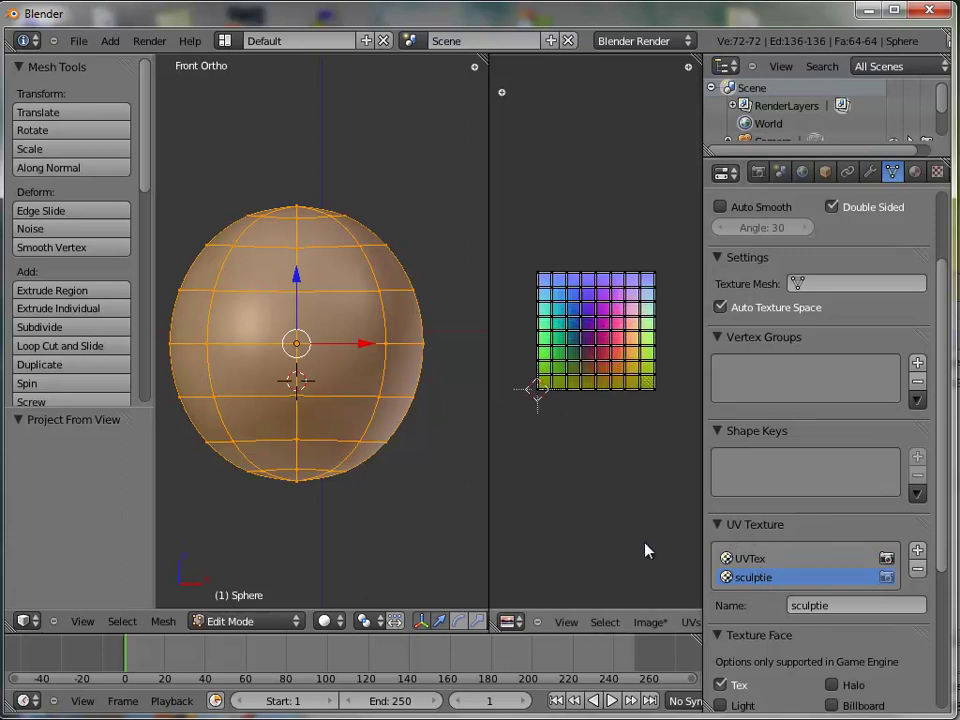
{"action": "left_click", "coordinate": [755, 560]}
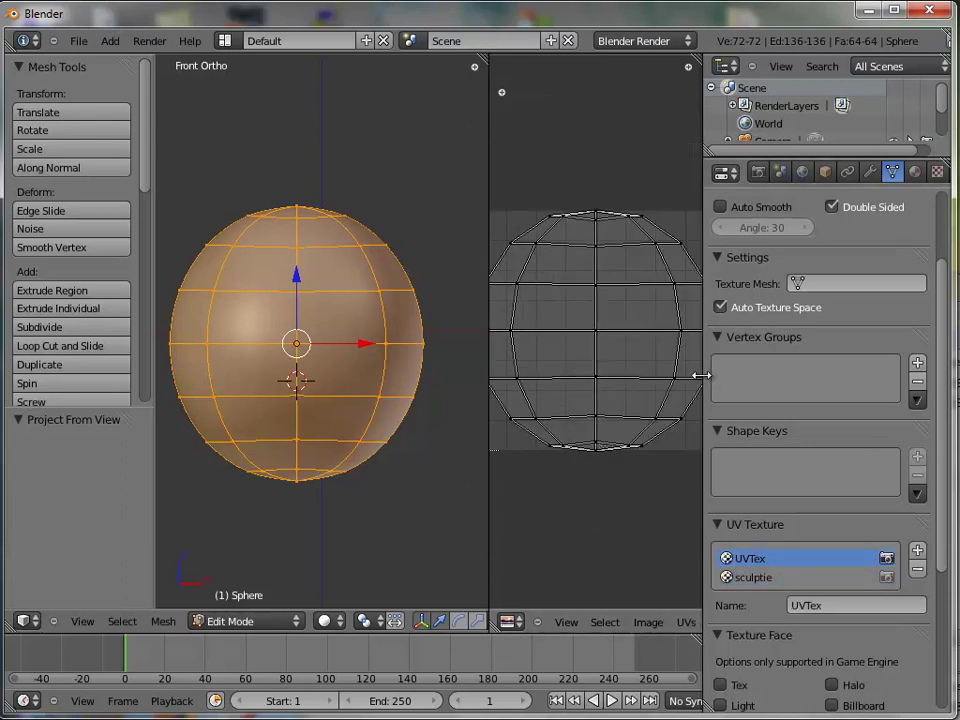
{"action": "left_click_drag", "start_coordinate": [704, 378], "coordinate": [767, 377]}
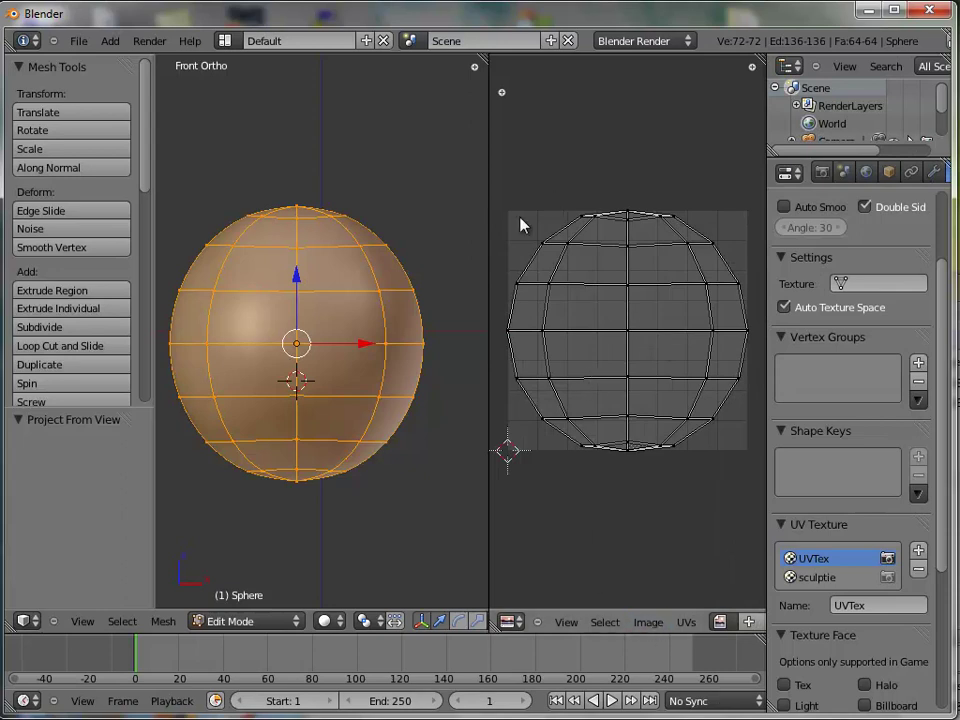
Step: Open earth_174301.jpg as the UV editor's image, sorting files by date
{"action": "left_click", "coordinate": [646, 622]}
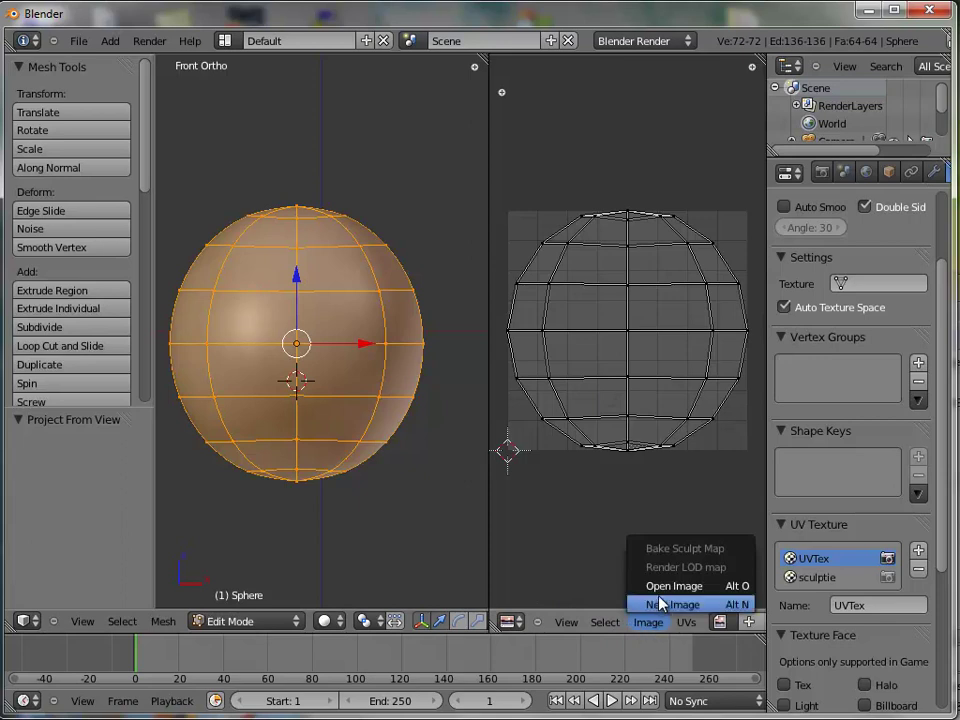
{"action": "left_click", "coordinate": [652, 586]}
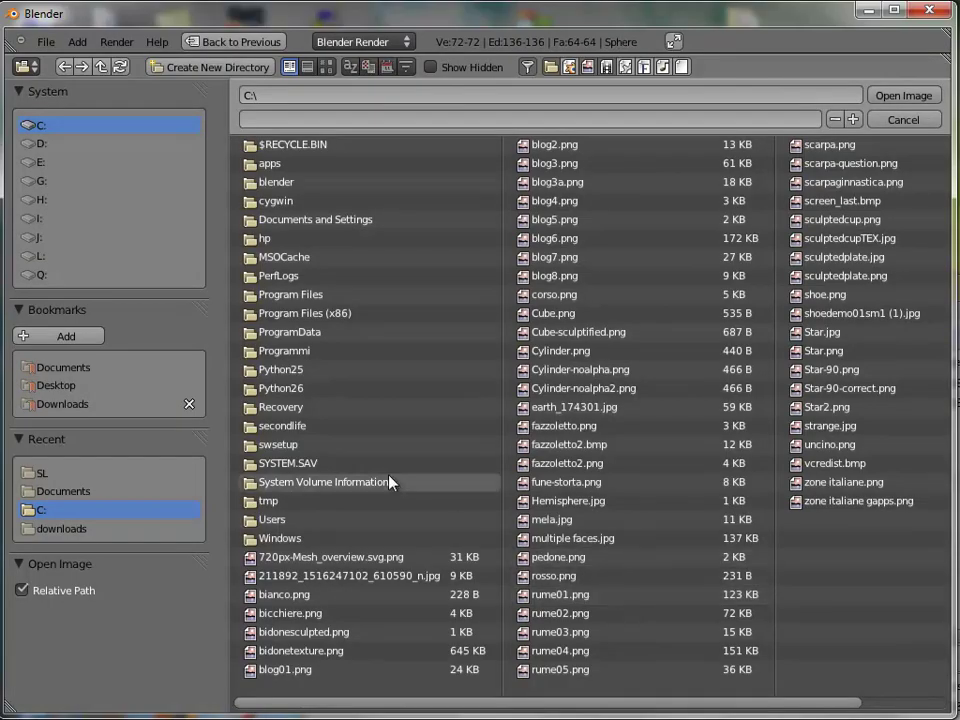
{"action": "left_click", "coordinate": [387, 67]}
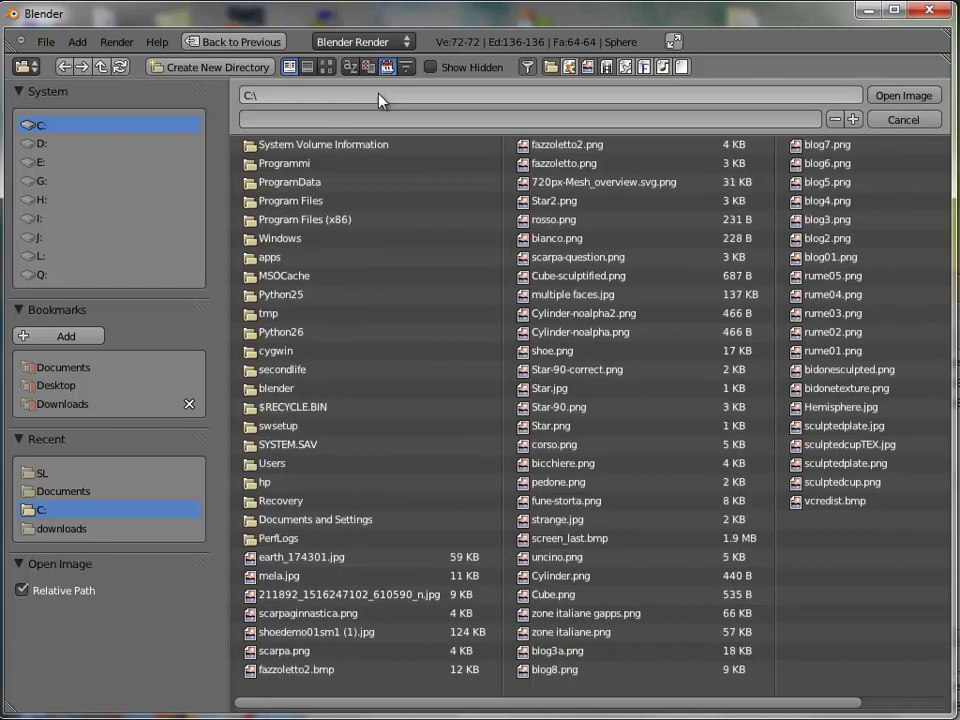
{"action": "left_click", "coordinate": [308, 560]}
{"action": "double_click", "coordinate": [305, 568]}
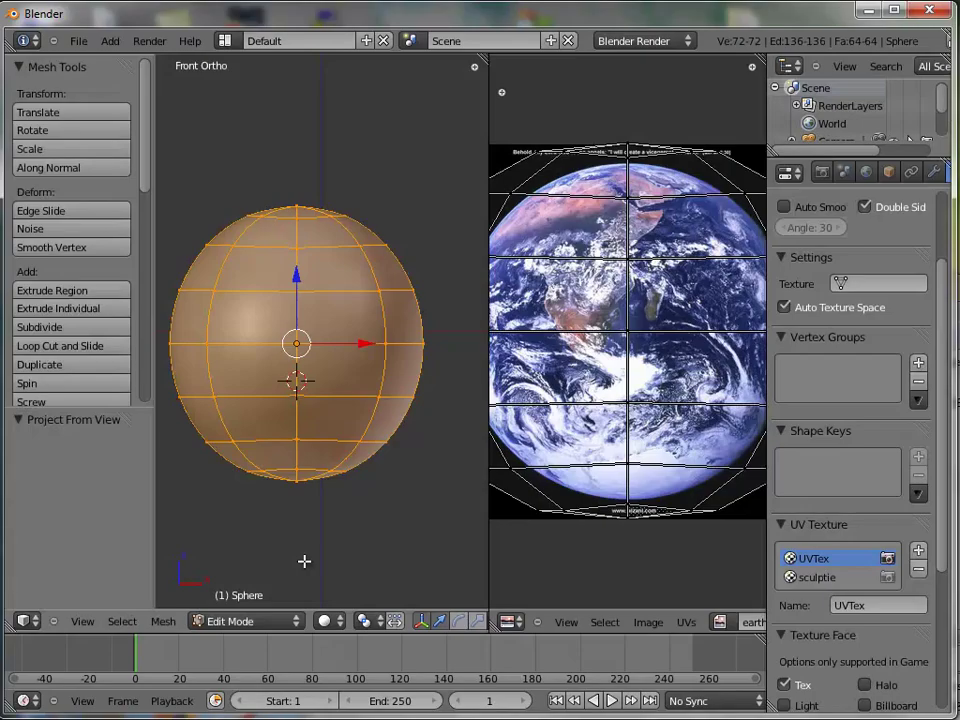
Step: Set viewport shading to Textured and view the Earth-wrapped sphere from the front
{"action": "scroll", "coordinate": [598, 313], "scroll_direction": "down", "scroll_amount": 1}
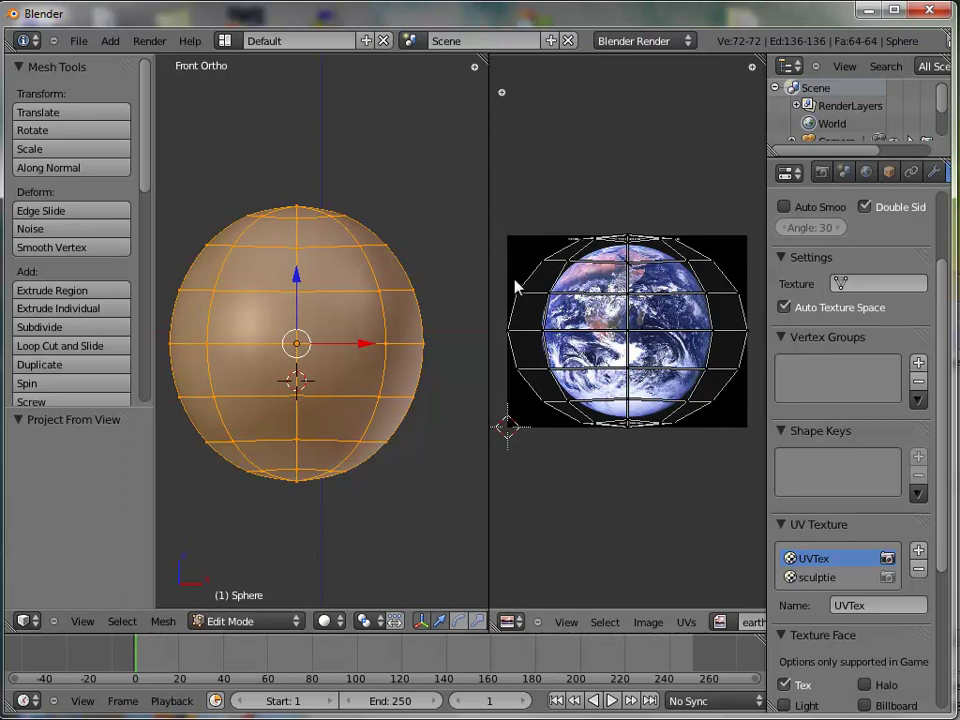
{"action": "left_click", "coordinate": [328, 621]}
{"action": "left_click", "coordinate": [352, 542]}
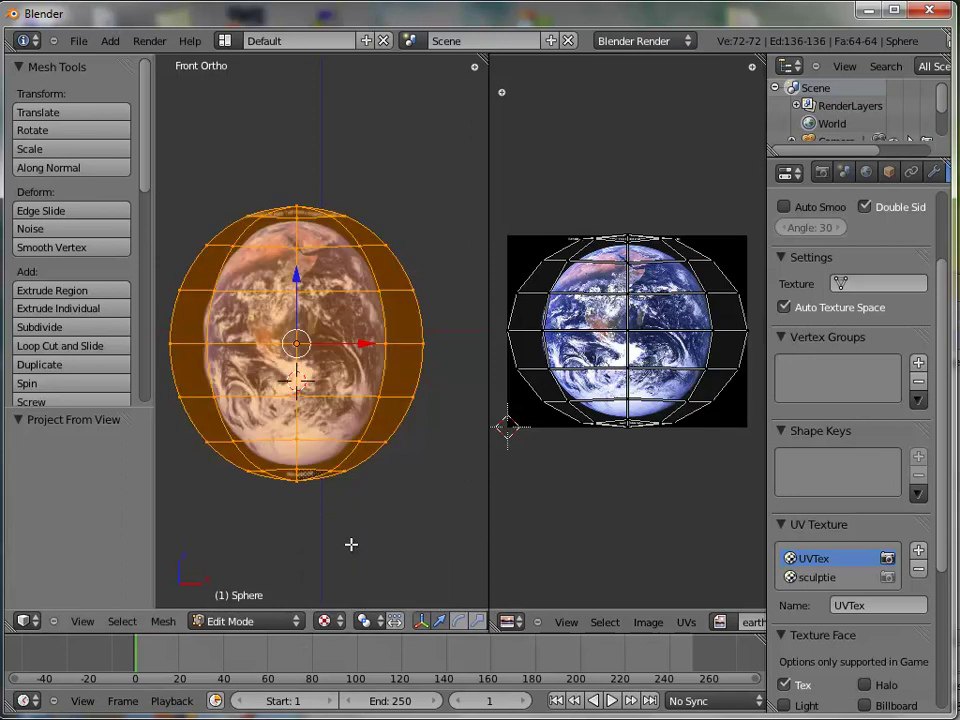
{"action": "middle_click_drag", "start_coordinate": [342, 303], "coordinate": [244, 398]}
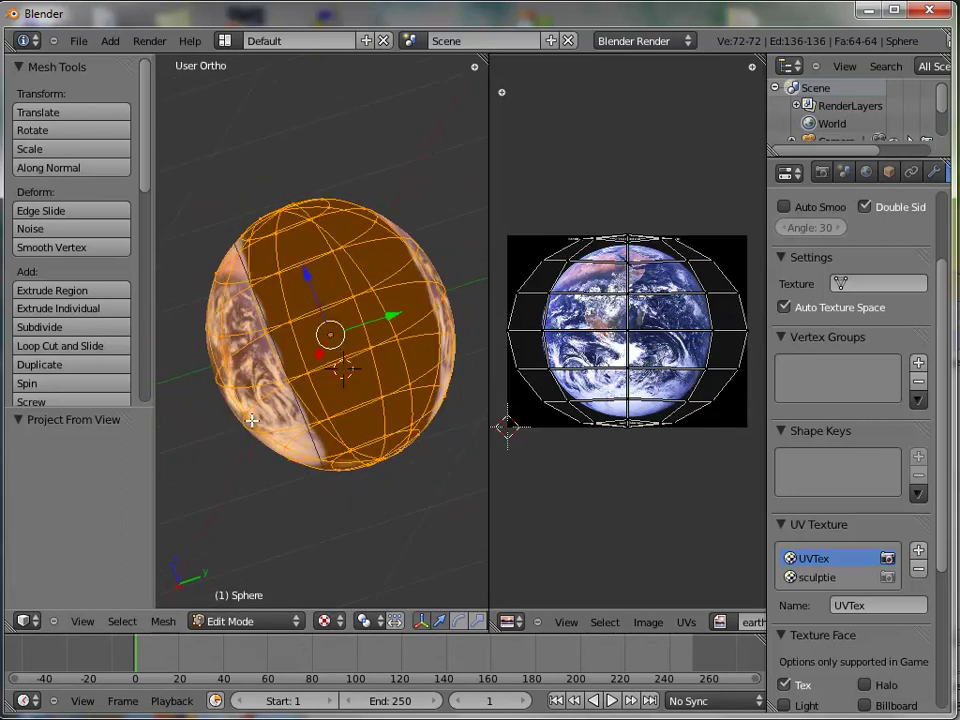
{"action": "key", "text": "KP_1"}
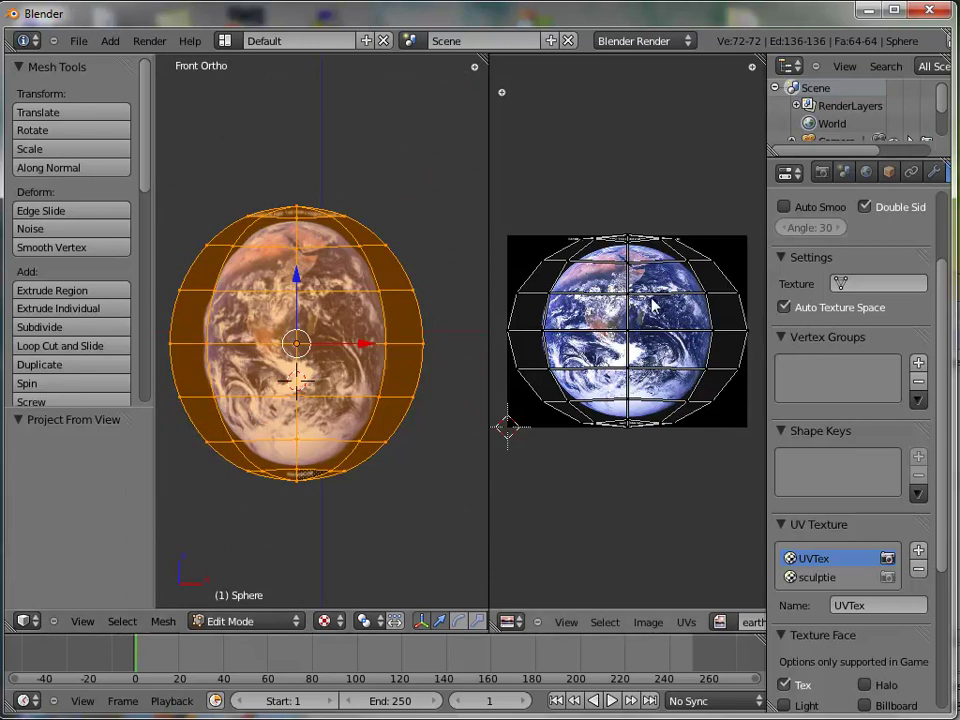
Step: Select all UVs and scale them 0.705 on X and 0.874 on Y to fit the globe
{"action": "right_click", "coordinate": [708, 298]}
{"action": "key", "text": "a"}
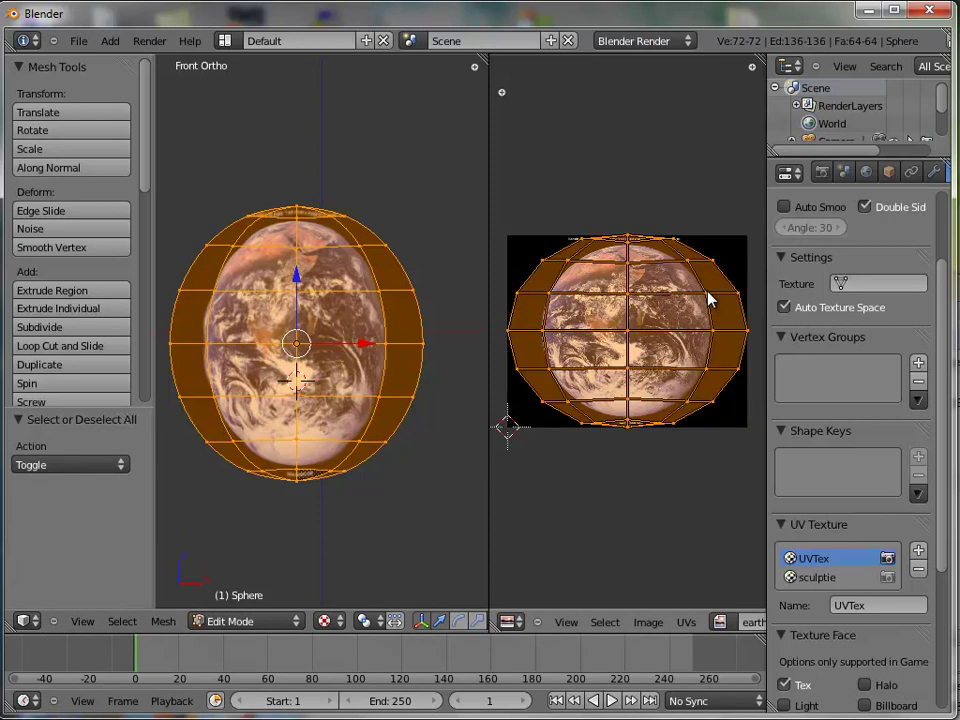
{"action": "key", "text": "s"}
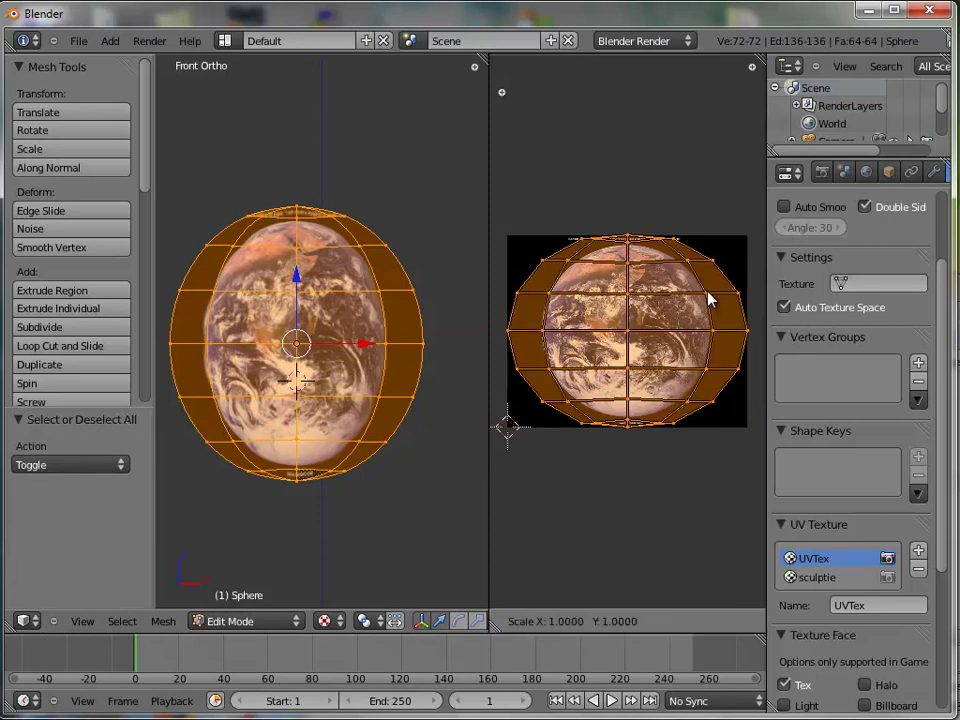
{"action": "key", "text": "x"}
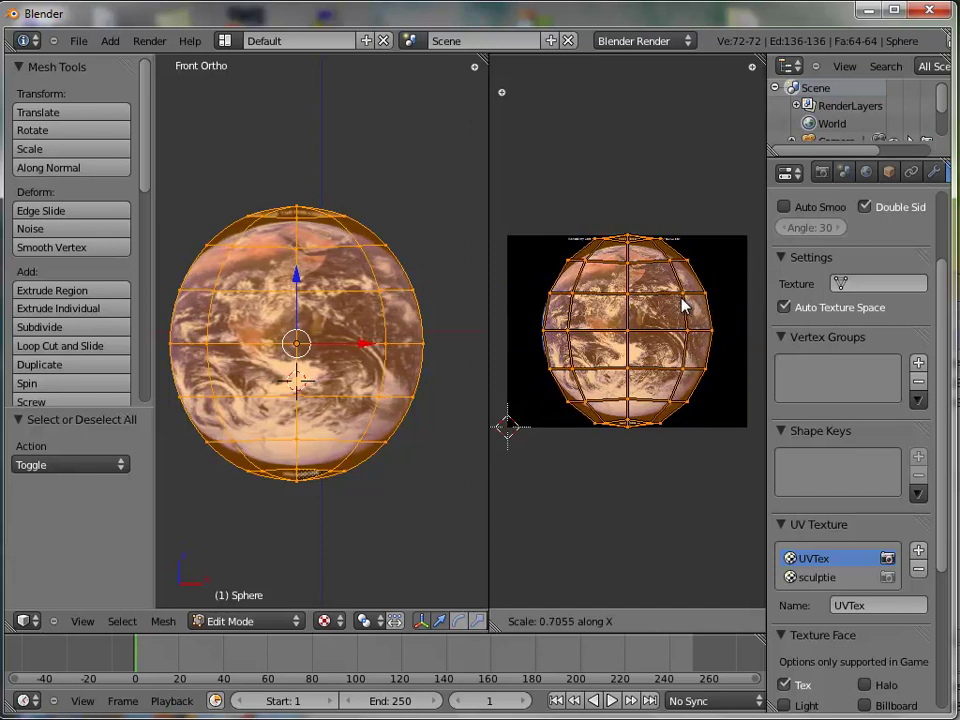
{"action": "left_click", "coordinate": [683, 306]}
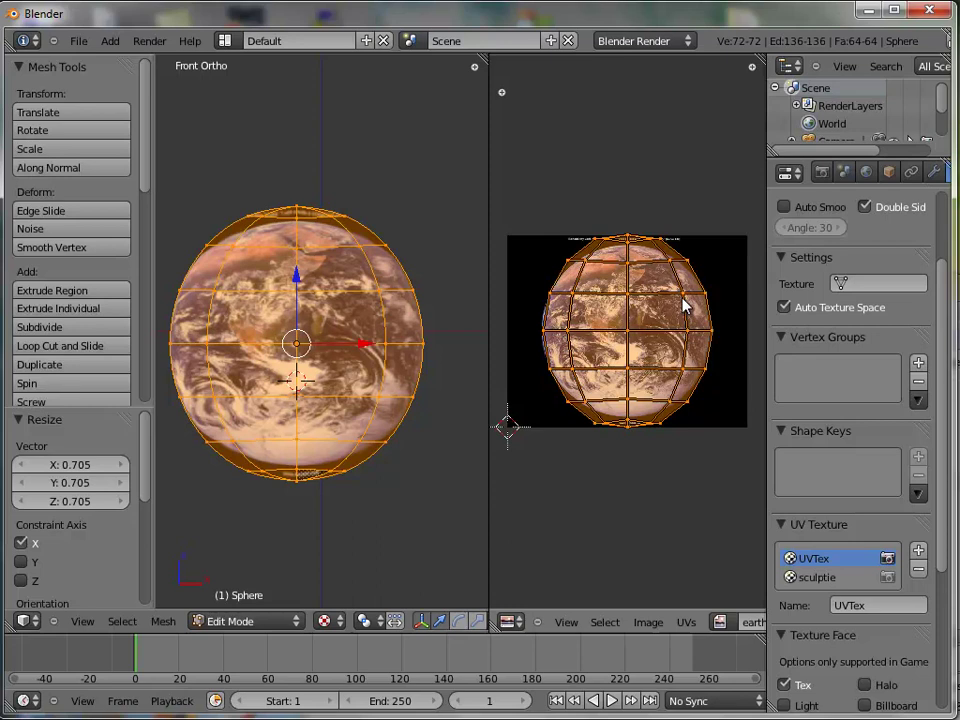
{"action": "key", "text": "s"}
{"action": "key", "text": "y"}
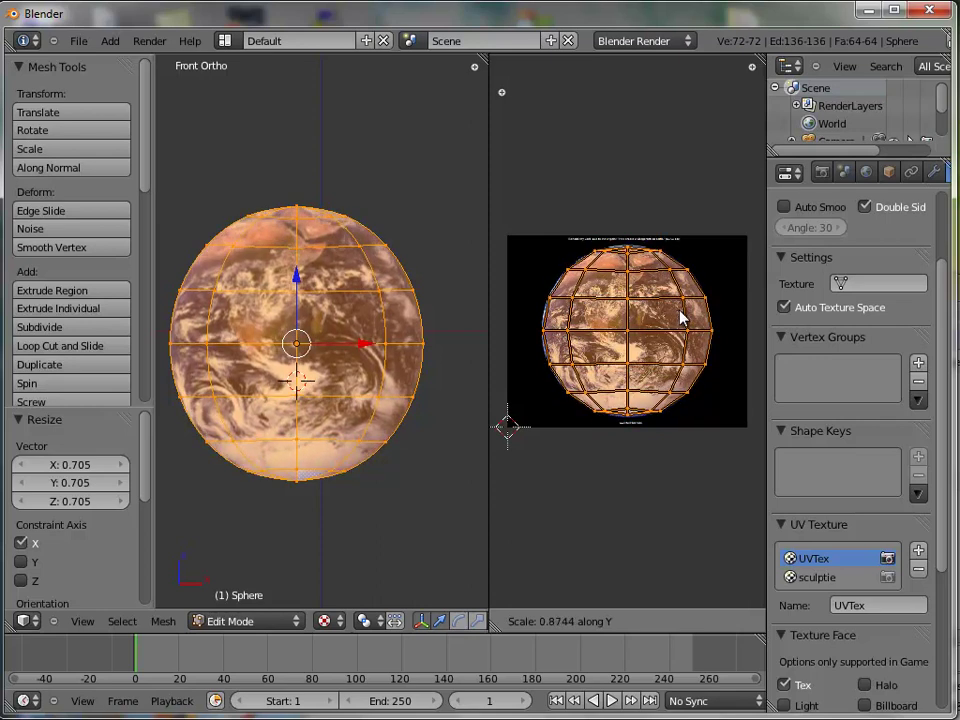
{"action": "left_click", "coordinate": [680, 318]}
{"action": "mouse_move", "coordinate": [260, 344]}
{"action": "middle_mouse_down"}
{"action": "mouse_move", "coordinate": [358, 451]}
{"action": "mouse_move", "coordinate": [330, 393]}
{"action": "mouse_move", "coordinate": [287, 209]}
{"action": "mouse_move", "coordinate": [257, 274]}
{"action": "mouse_move", "coordinate": [294, 381]}
{"action": "mouse_move", "coordinate": [306, 371]}
{"action": "mouse_move", "coordinate": [309, 310]}
{"action": "mouse_move", "coordinate": [380, 392]}
{"action": "mouse_move", "coordinate": [322, 350]}
{"action": "mouse_move", "coordinate": [296, 344]}
{"action": "mouse_move", "coordinate": [308, 342]}
{"action": "middle_mouse_up"}
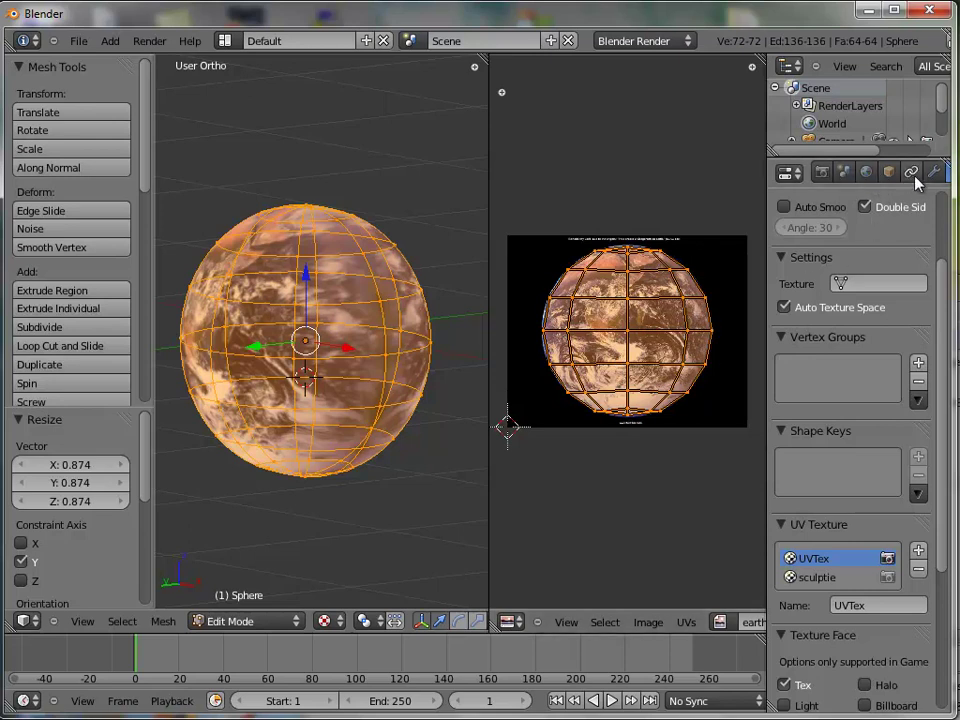
Step: Add a new default material named Material to the sphere and show its texture slots
{"action": "scroll", "coordinate": [905, 178], "scroll_direction": "down", "scroll_amount": 2}
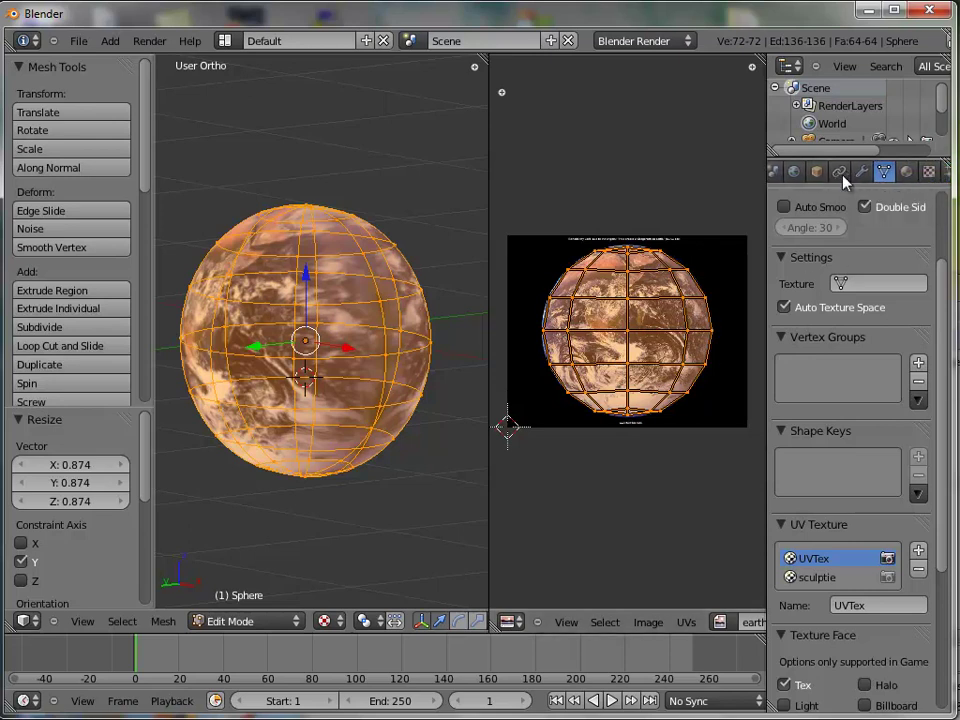
{"action": "scroll", "coordinate": [905, 175], "scroll_direction": "down", "scroll_amount": 1}
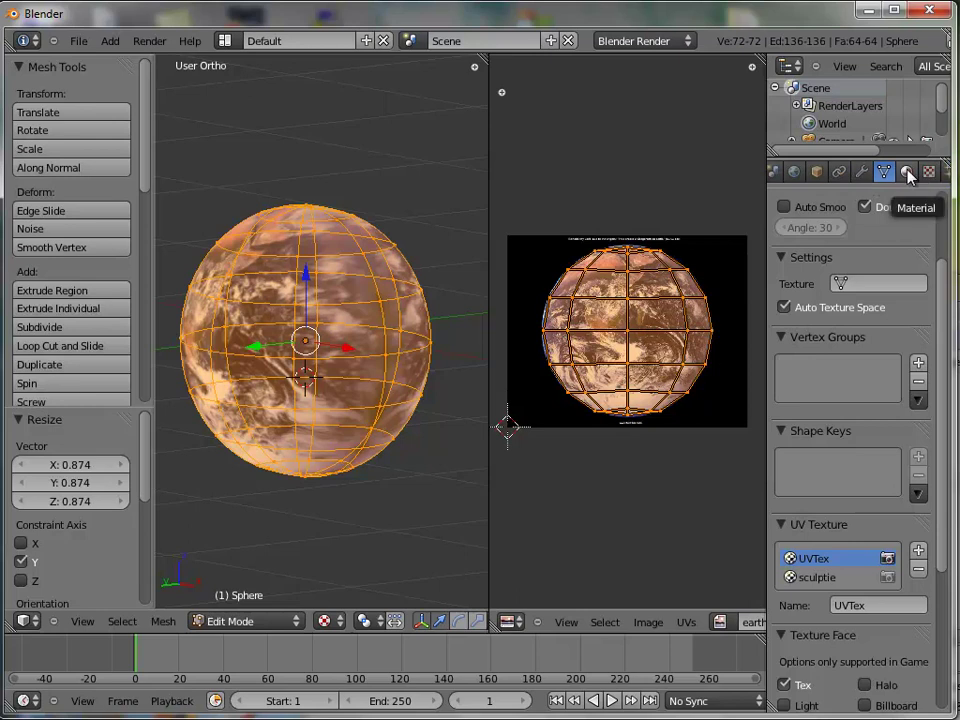
{"action": "left_click", "coordinate": [907, 173]}
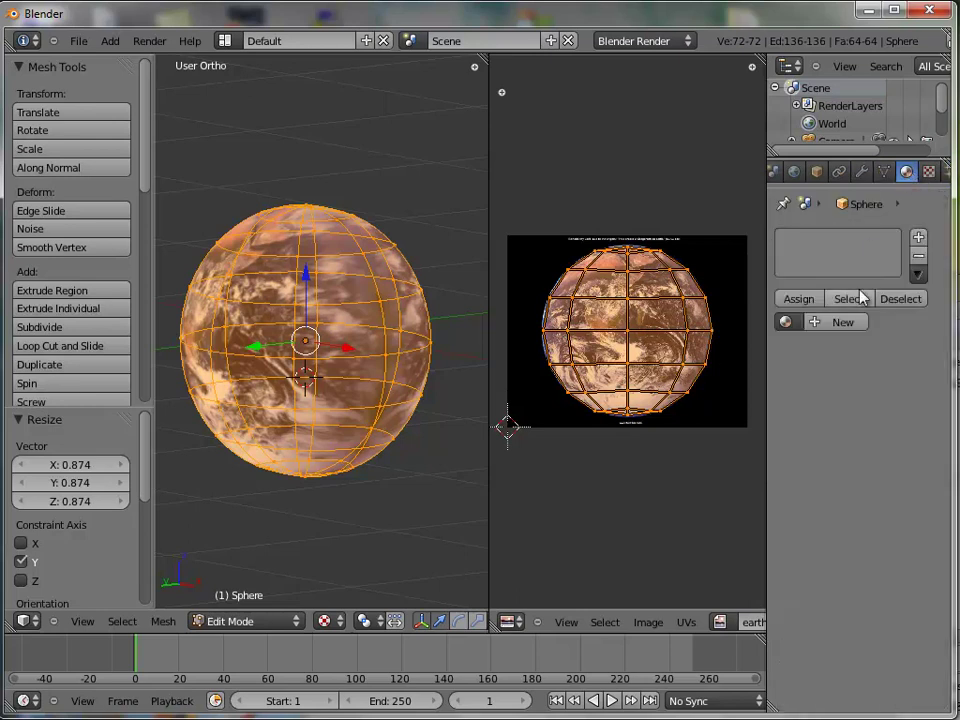
{"action": "left_click", "coordinate": [840, 325]}
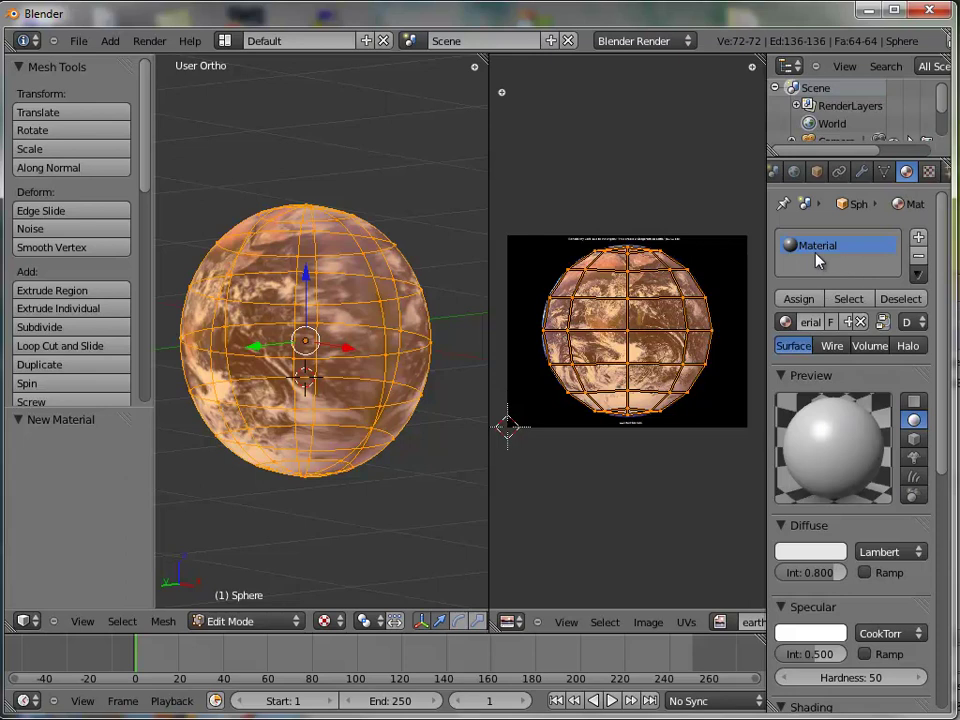
{"action": "left_click", "coordinate": [929, 175]}
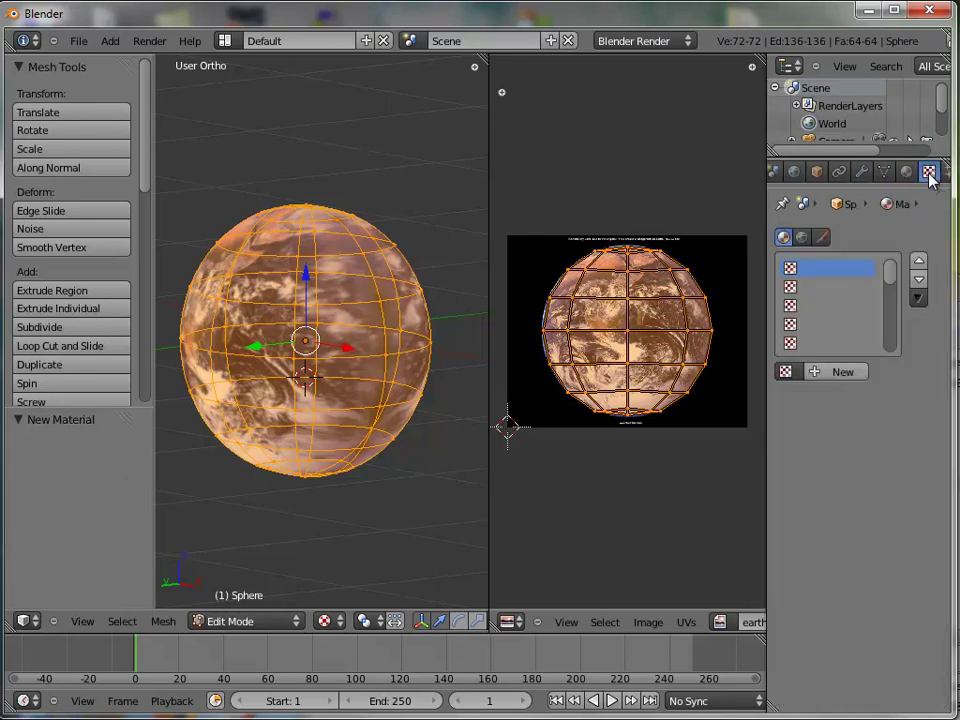
Step: Add an Image or Movie texture to the material that uses earth_174301.jpg
{"action": "left_click", "coordinate": [843, 372]}
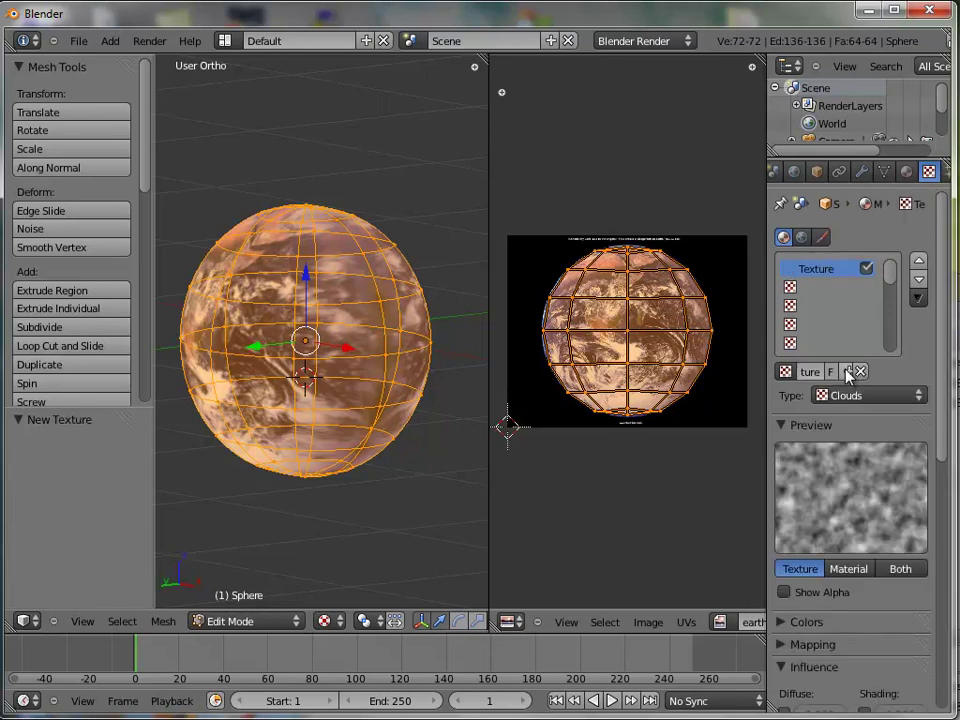
{"action": "left_click", "coordinate": [862, 397]}
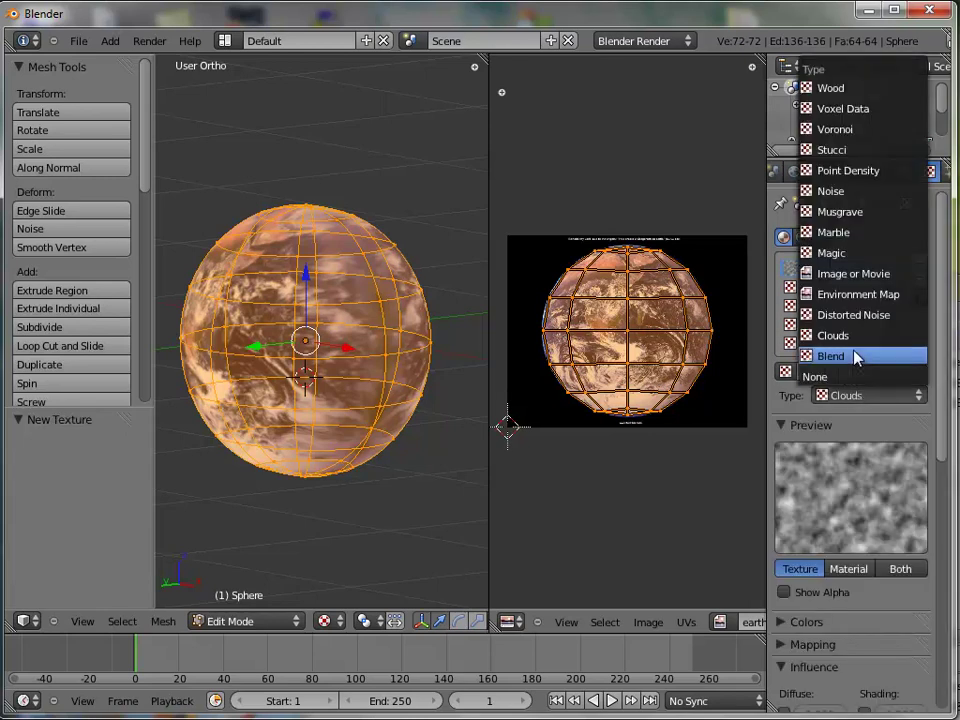
{"action": "left_click", "coordinate": [850, 274]}
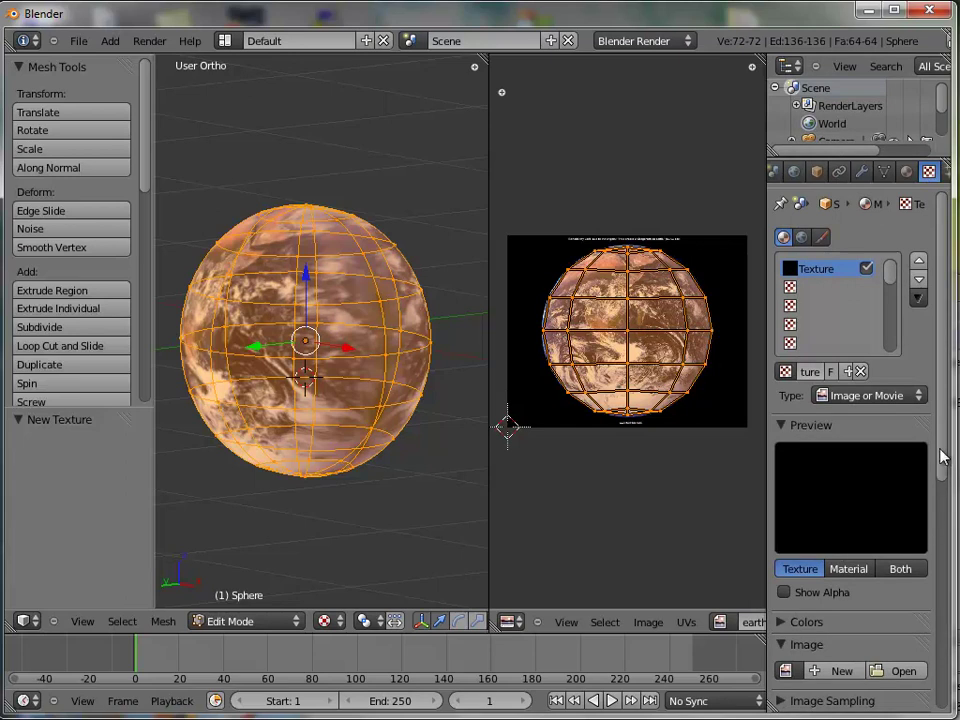
{"action": "scroll", "coordinate": [900, 500], "scroll_direction": "down", "scroll_amount": 3}
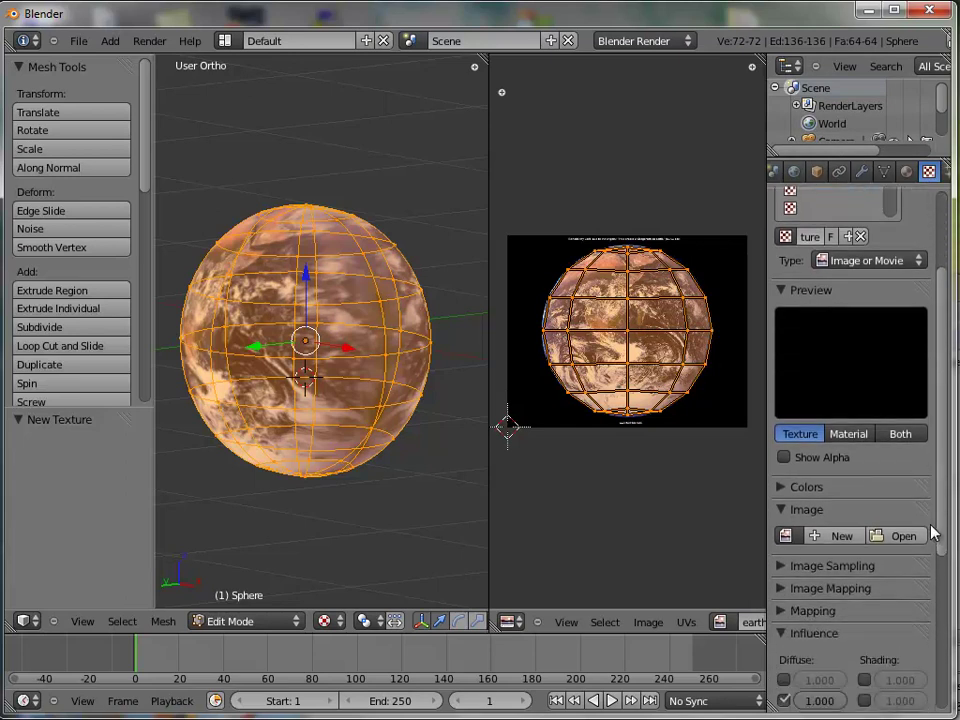
{"action": "left_click", "coordinate": [786, 533]}
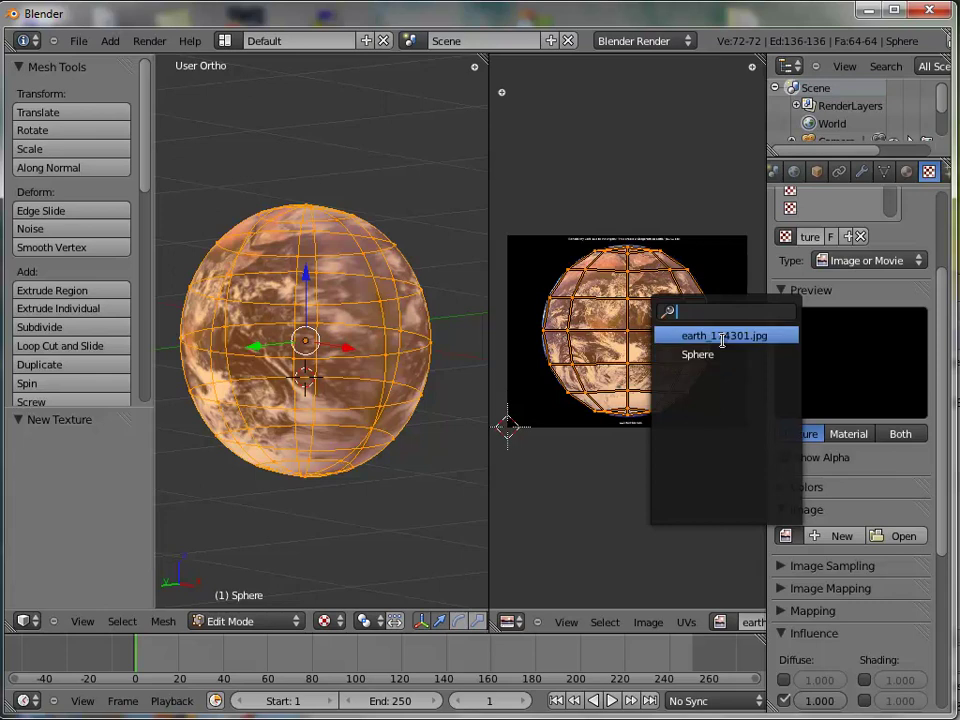
{"action": "left_click", "coordinate": [720, 336]}
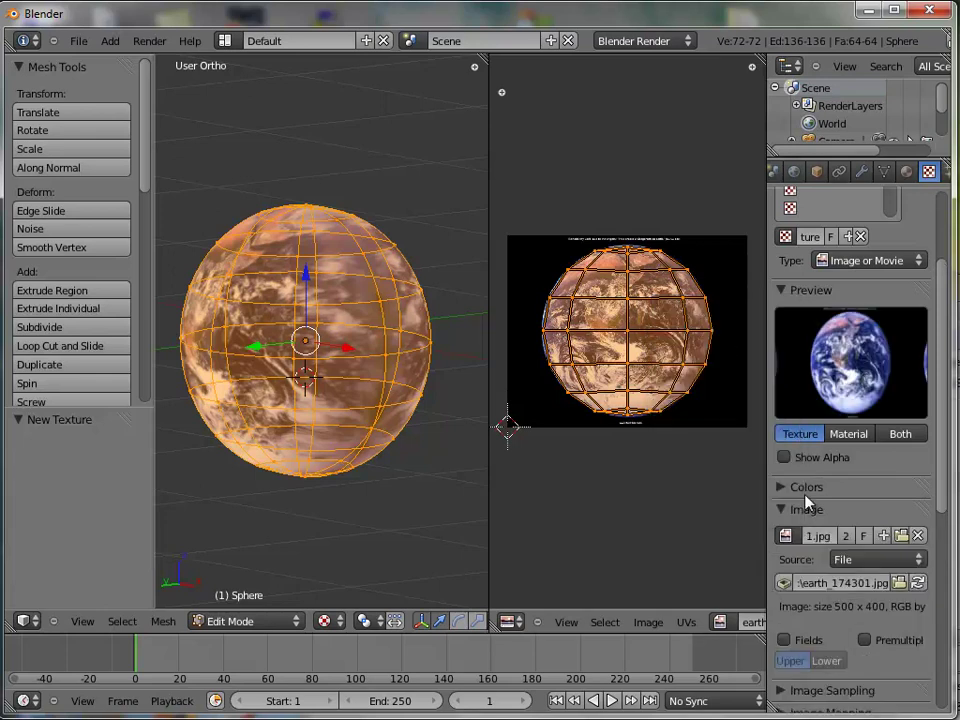
{"action": "left_click_drag", "start_coordinate": [940, 370], "coordinate": [944, 474]}
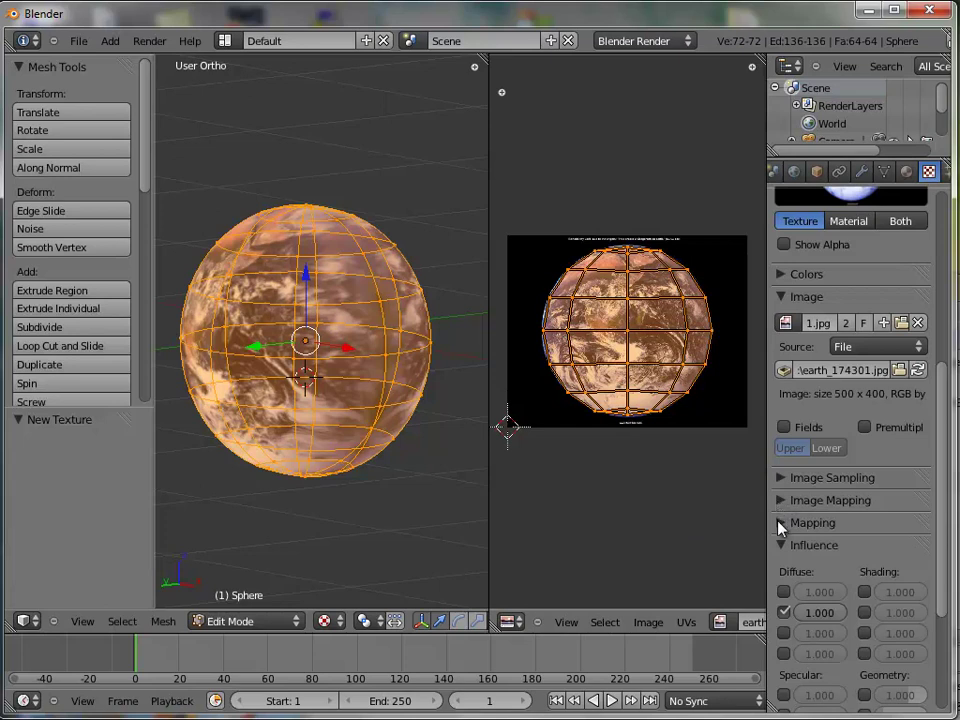
Step: Set the earth texture's mapping coordinates to UV, using the UVTex layer
{"action": "left_click", "coordinate": [782, 524]}
{"action": "left_click_drag", "start_coordinate": [936, 491], "coordinate": [936, 548]}
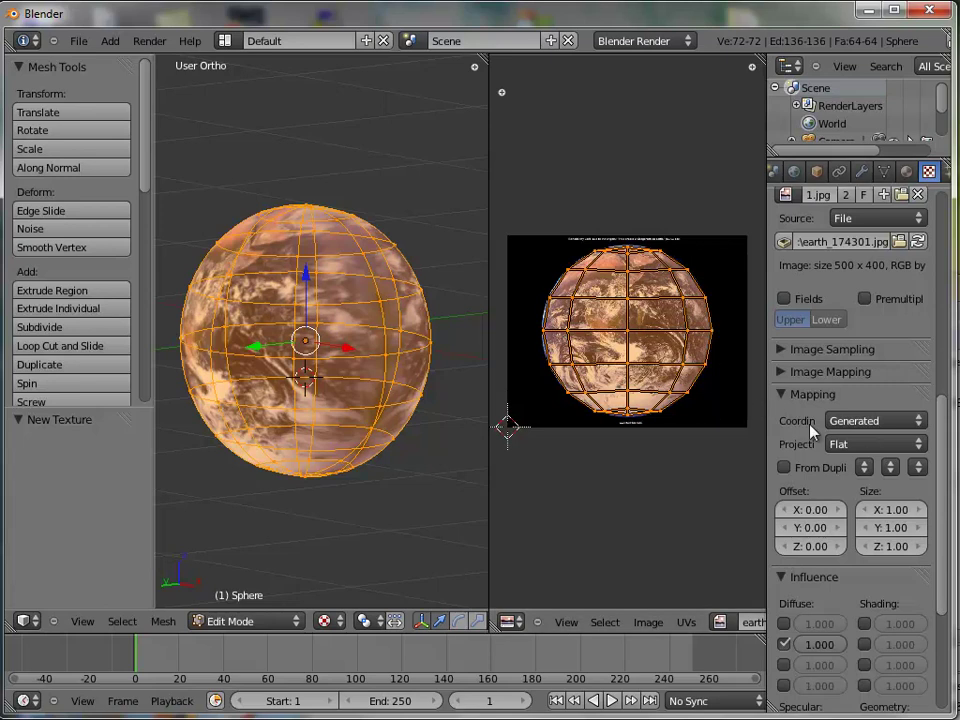
{"action": "left_click", "coordinate": [888, 424]}
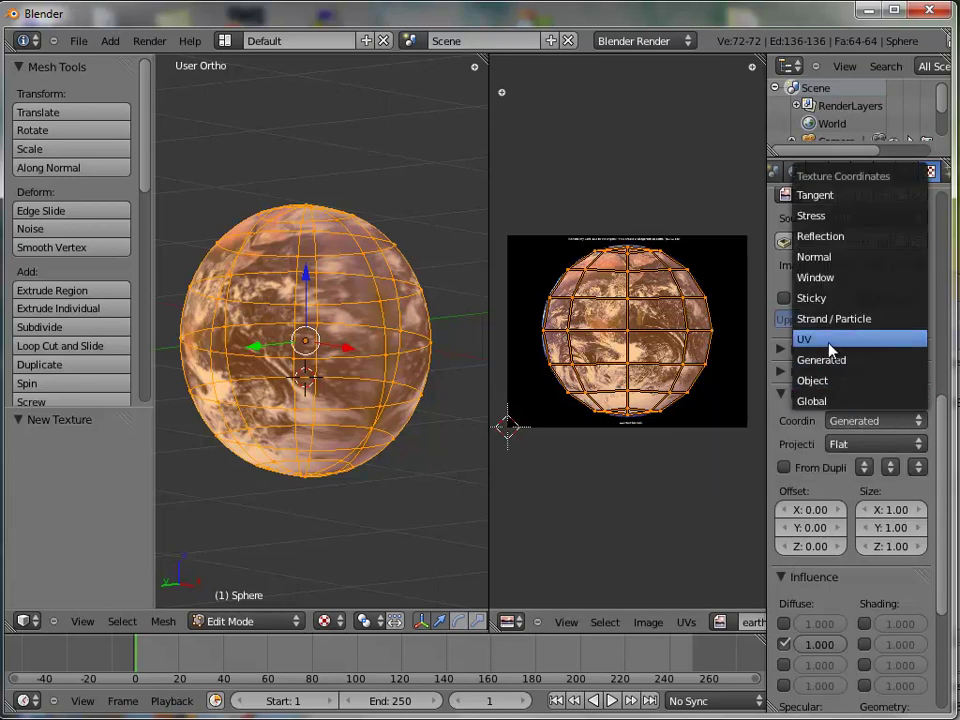
{"action": "left_click", "coordinate": [829, 345]}
{"action": "left_click", "coordinate": [858, 443]}
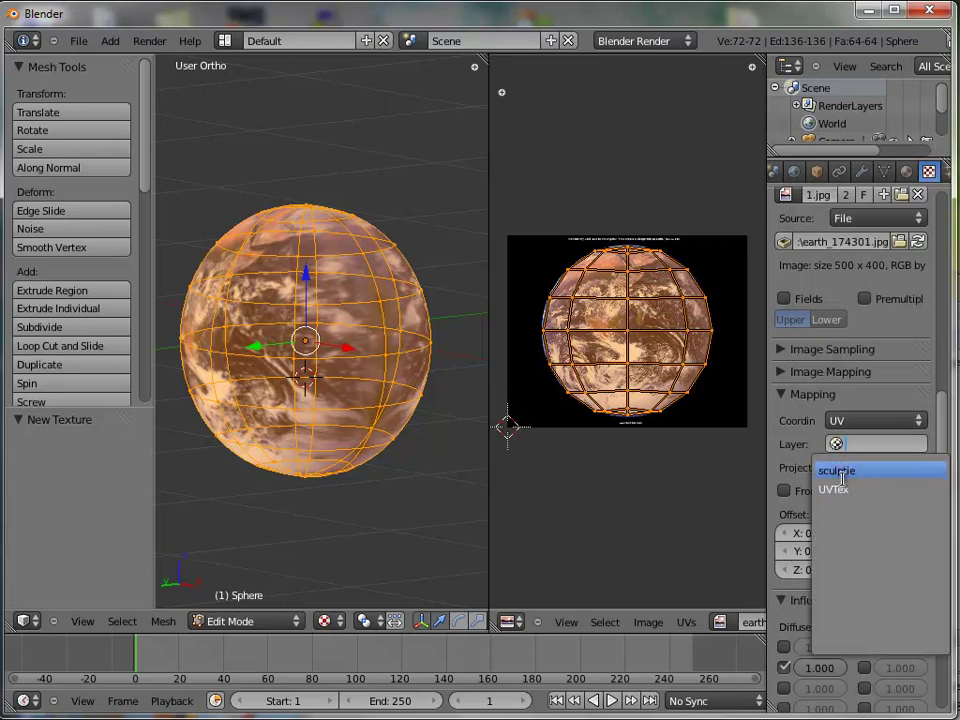
{"action": "left_click", "coordinate": [842, 490]}
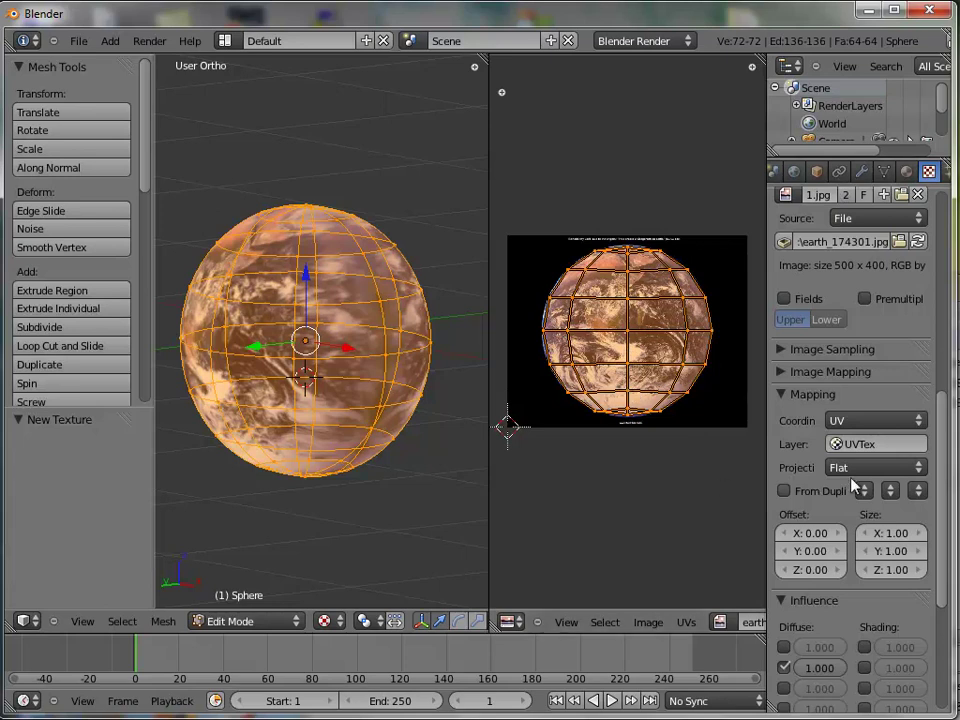
{"action": "mouse_move", "coordinate": [940, 465]}
{"action": "left_mouse_down"}
{"action": "mouse_move", "coordinate": [937, 400]}
{"action": "mouse_move", "coordinate": [942, 510]}
{"action": "mouse_move", "coordinate": [945, 400]}
{"action": "left_mouse_up"}
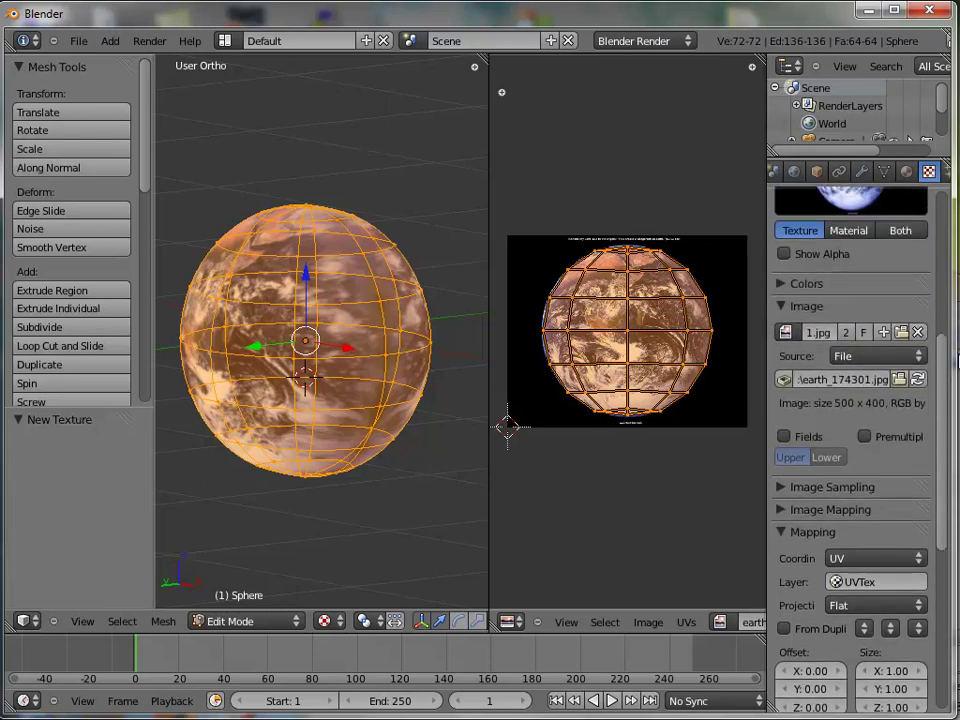
{"action": "scroll", "coordinate": [874, 333], "scroll_direction": "up", "scroll_amount": 5}
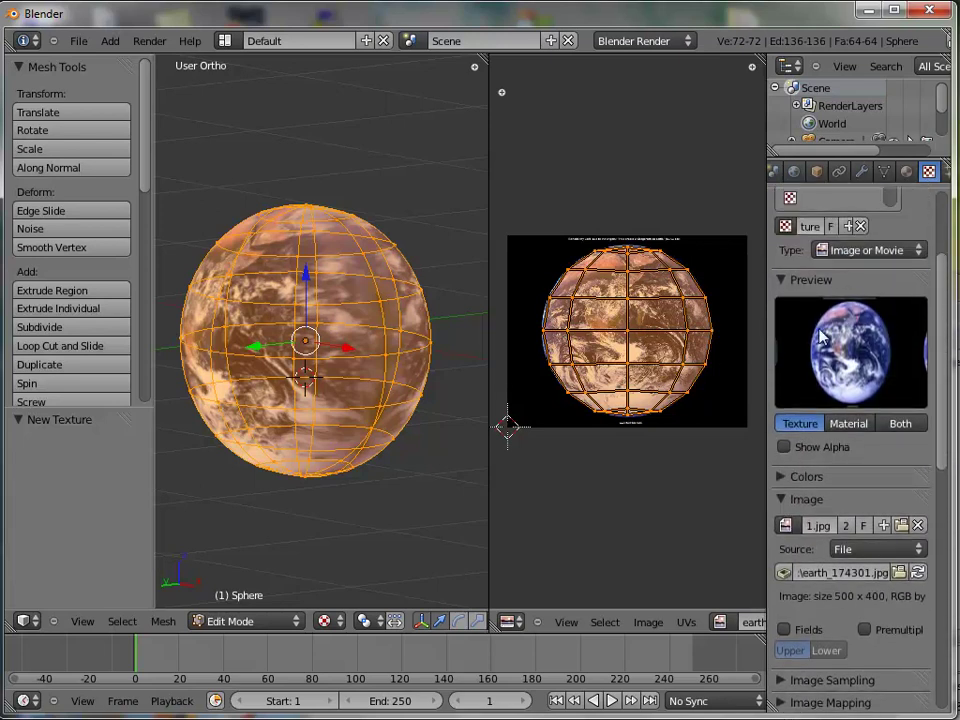
{"action": "left_click_drag", "start_coordinate": [944, 354], "coordinate": [931, 438]}
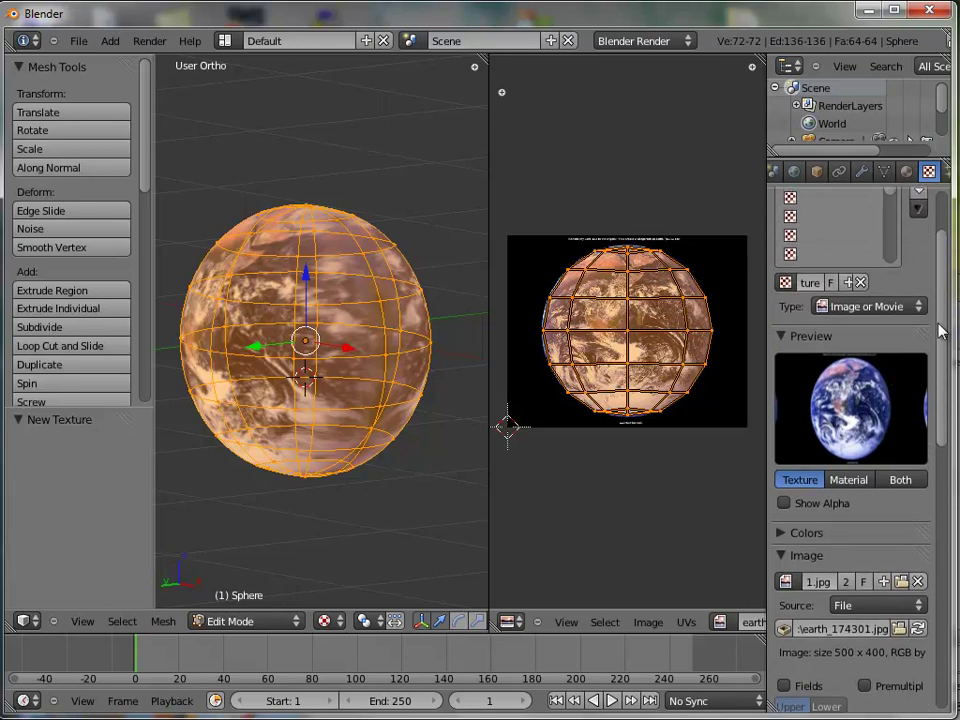
{"action": "scroll", "coordinate": [931, 438], "scroll_direction": "up", "scroll_amount": 8}
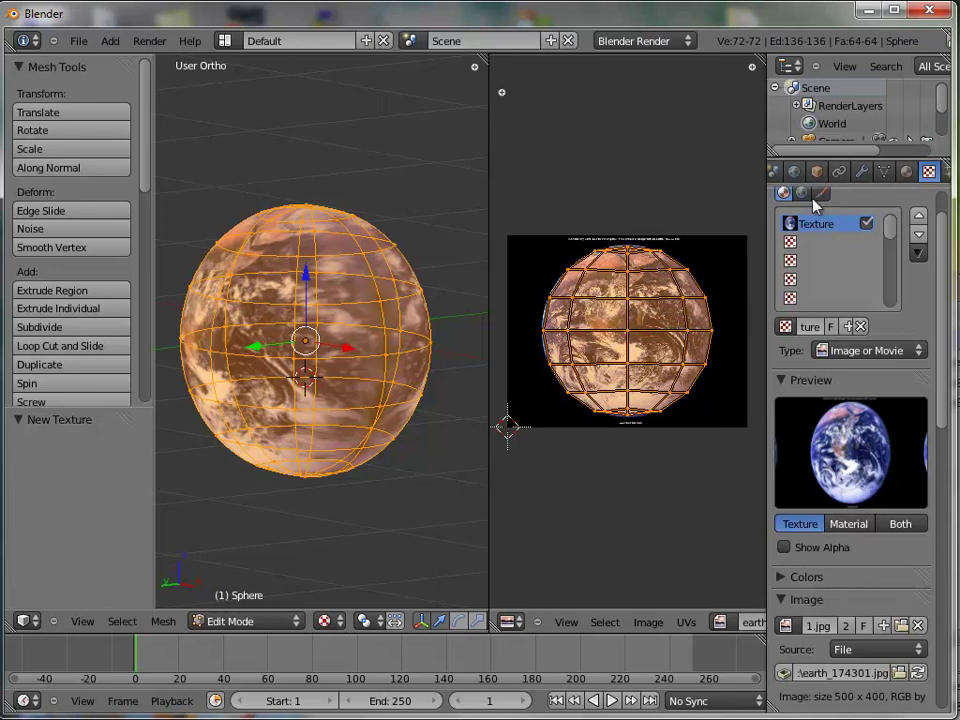
{"action": "scroll", "coordinate": [945, 258], "scroll_direction": "up", "scroll_amount": 2}
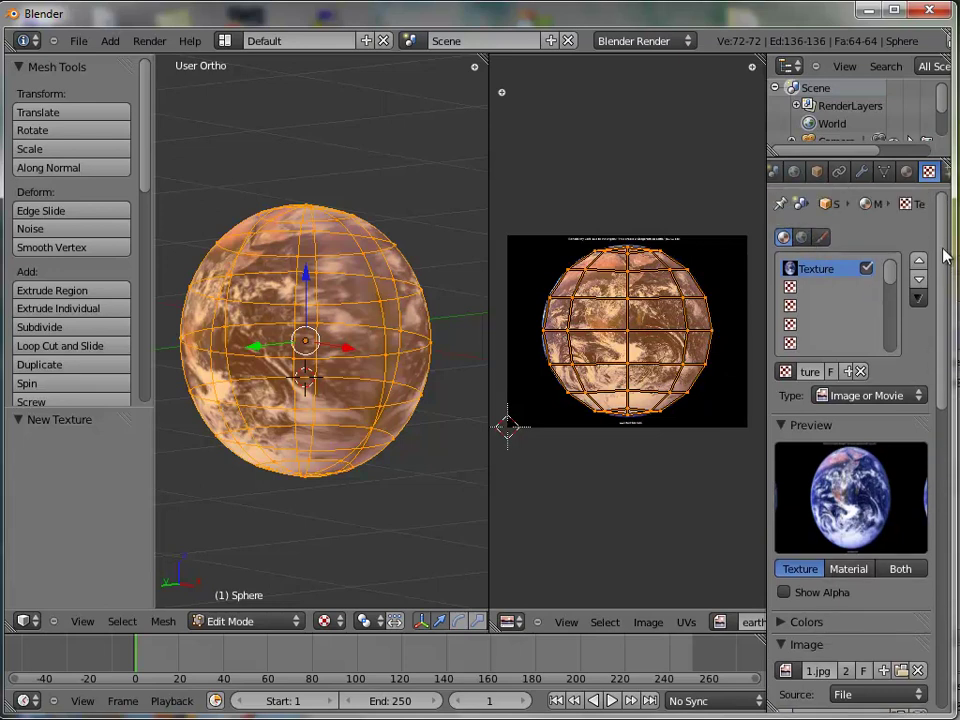
{"action": "scroll", "coordinate": [895, 176], "scroll_direction": "up", "scroll_amount": 5}
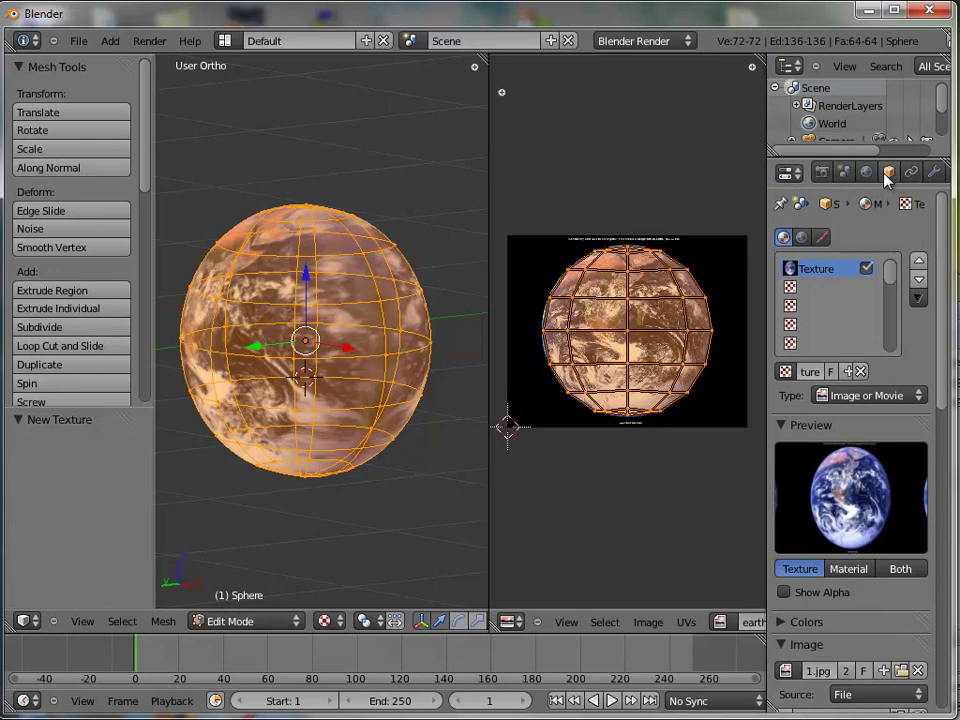
Step: Change the render Bake Mode from Full Render to Textures
{"action": "left_click", "coordinate": [821, 172]}
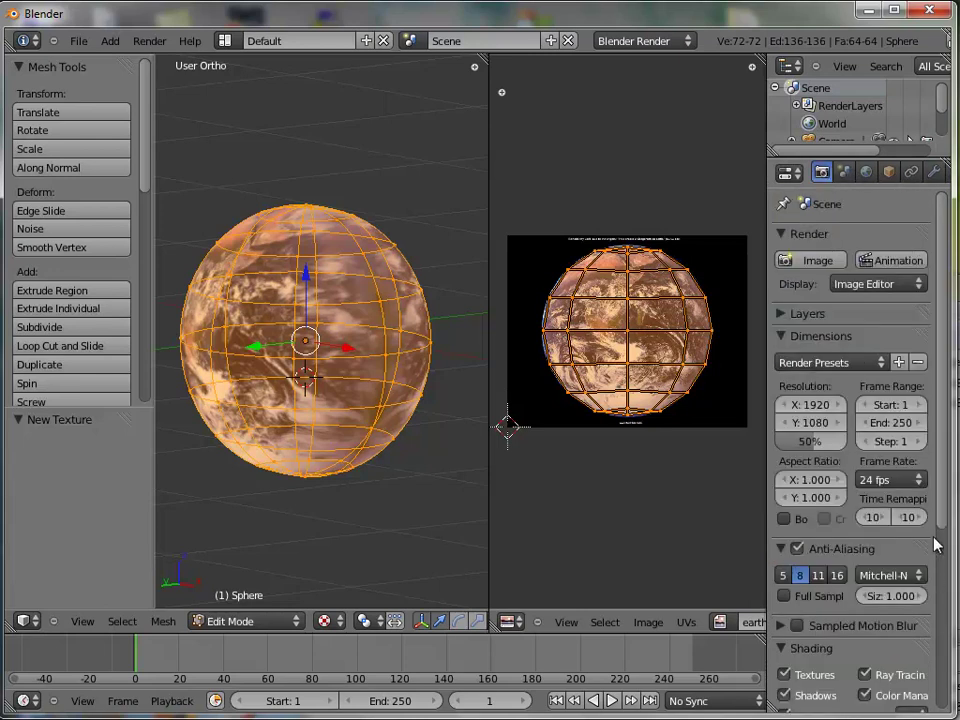
{"action": "scroll", "coordinate": [933, 577], "scroll_direction": "down", "scroll_amount": 5}
{"action": "scroll", "coordinate": [934, 602], "scroll_direction": "down", "scroll_amount": 1}
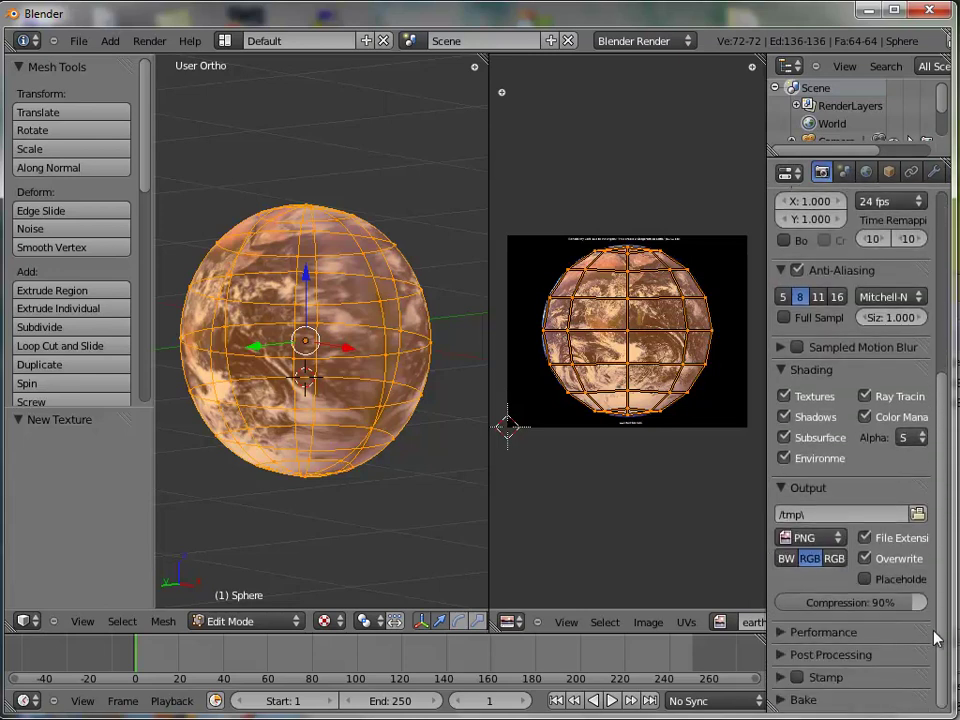
{"action": "left_click", "coordinate": [786, 701]}
{"action": "scroll", "coordinate": [920, 630], "scroll_direction": "down", "scroll_amount": 1}
{"action": "scroll", "coordinate": [922, 626], "scroll_direction": "down", "scroll_amount": 2}
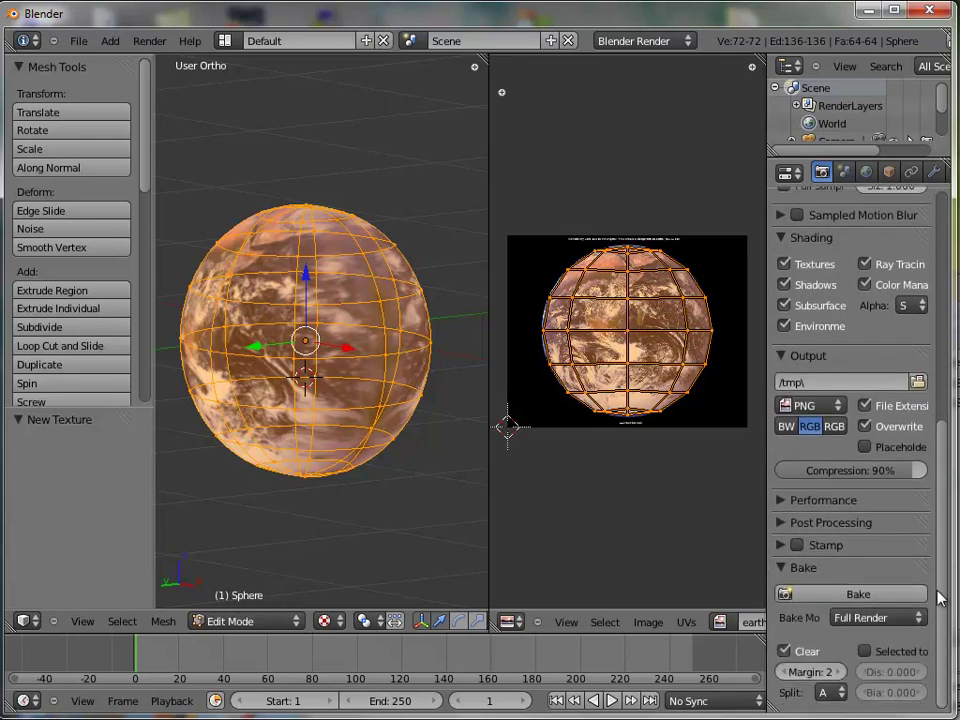
{"action": "left_click", "coordinate": [887, 620]}
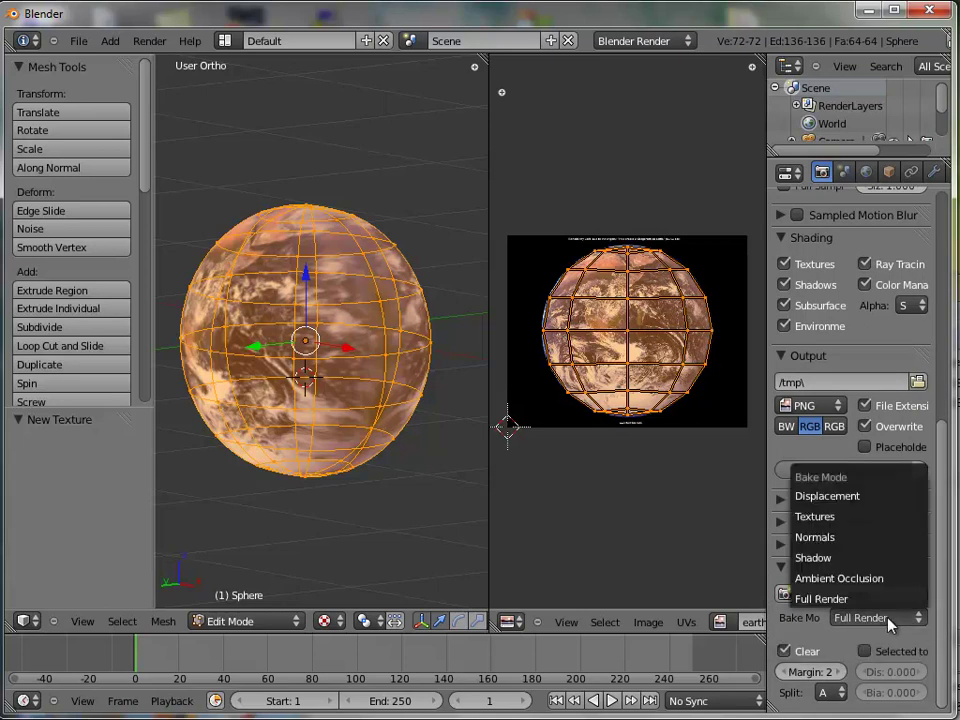
{"action": "left_click", "coordinate": [847, 519]}
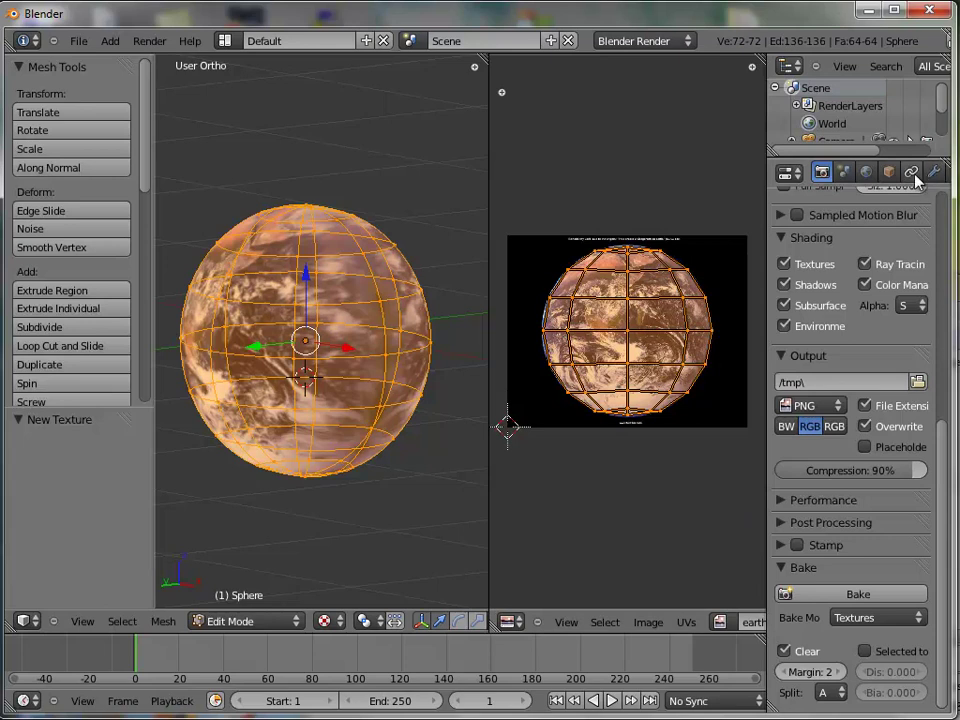
{"action": "scroll", "coordinate": [930, 172], "scroll_direction": "down", "scroll_amount": 3}
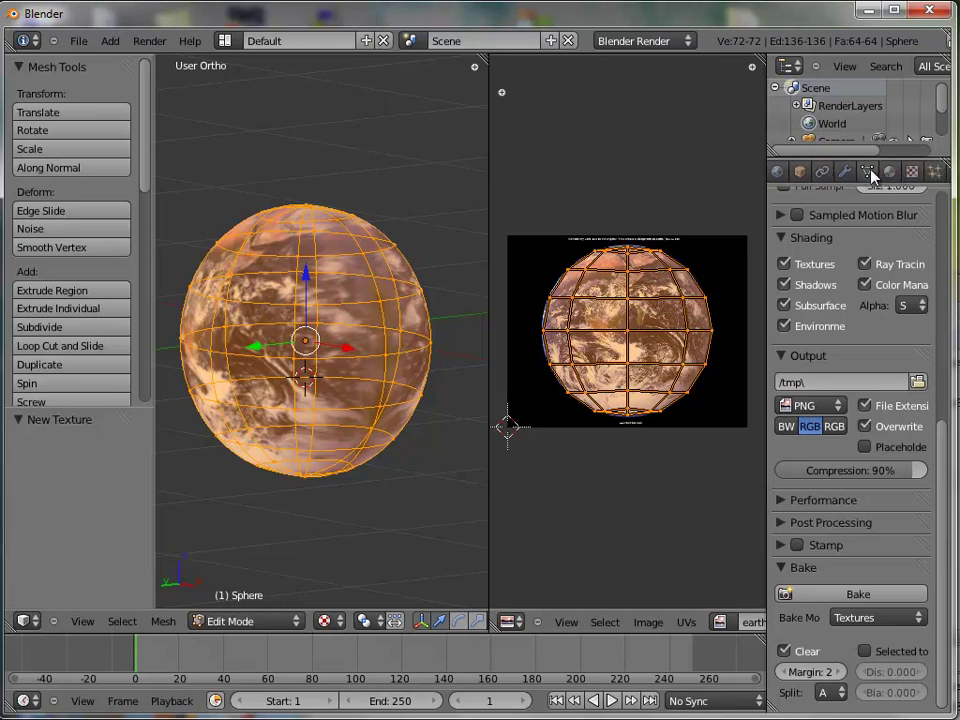
Step: Make sculptie the active UV layer in the sphere's mesh data
{"action": "left_click", "coordinate": [866, 172]}
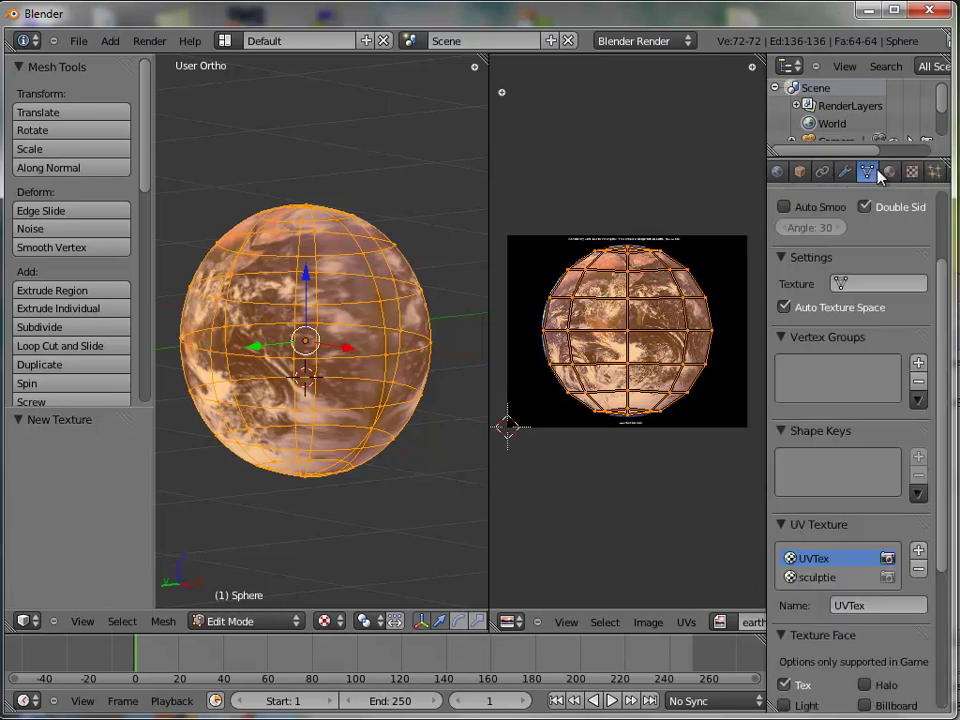
{"action": "left_click", "coordinate": [818, 578]}
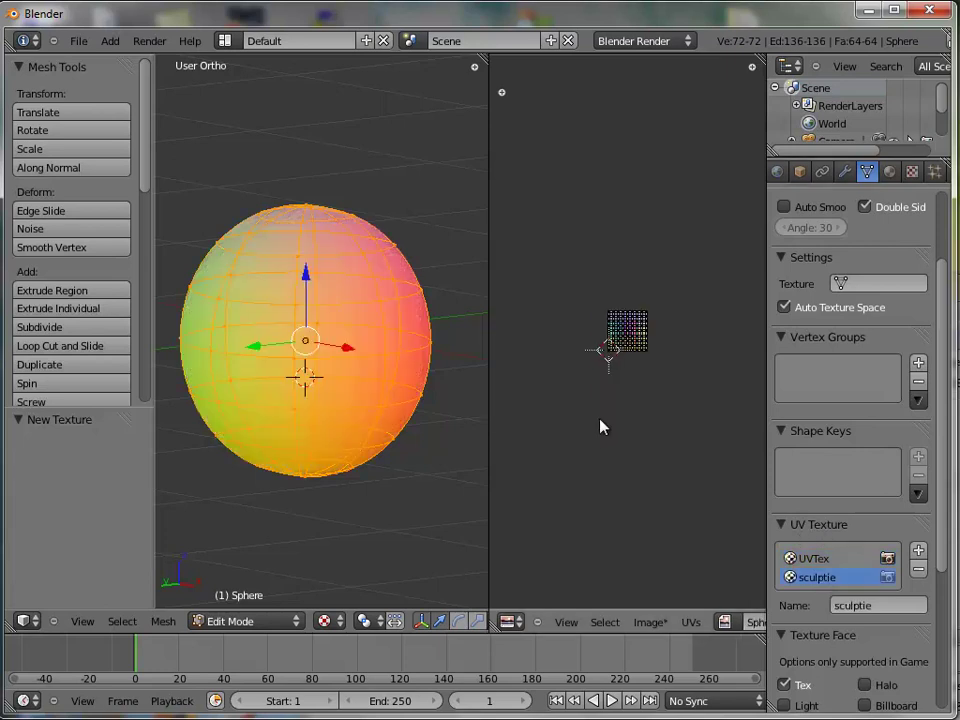
{"action": "scroll", "coordinate": [600, 427], "scroll_direction": "up", "scroll_amount": 3}
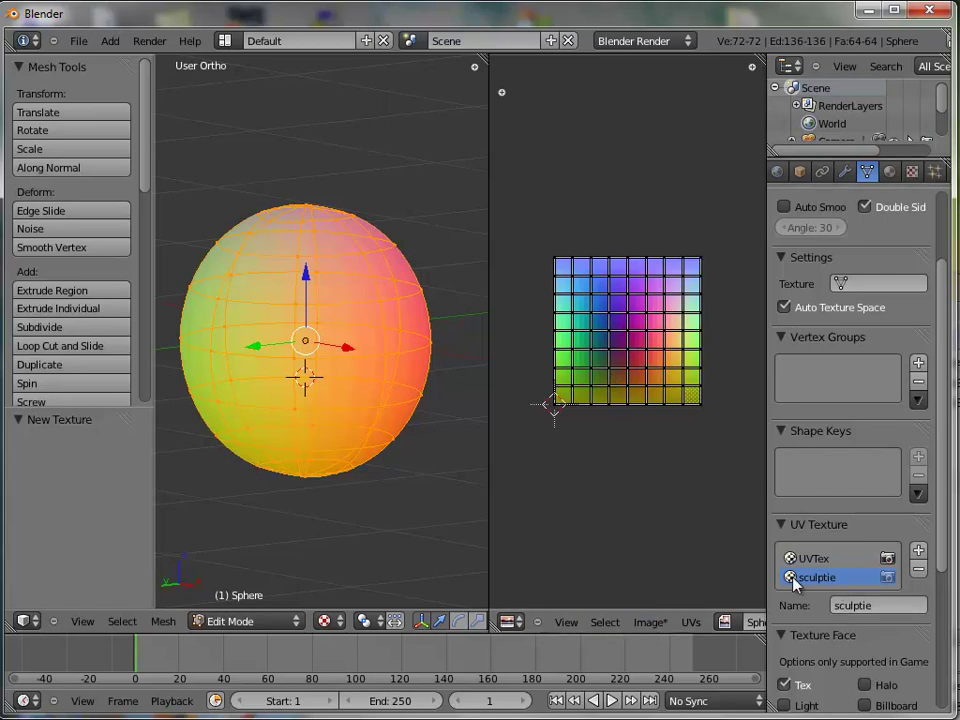
Step: Look through the UV editor's image operations and list of available images
{"action": "left_click", "coordinate": [650, 624]}
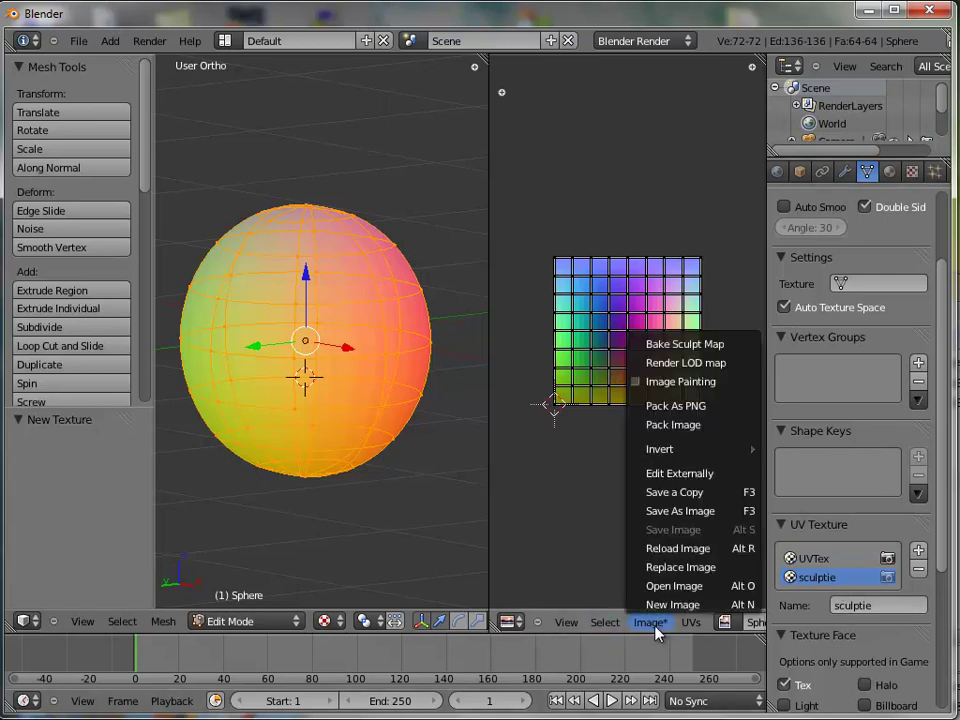
{"action": "left_click", "coordinate": [567, 549]}
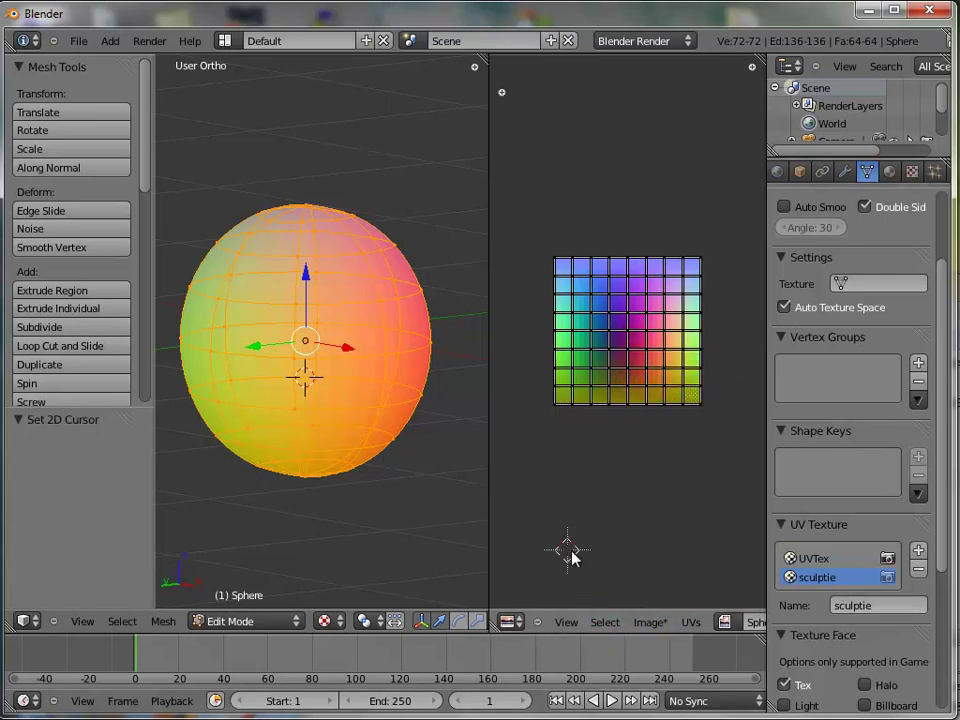
{"action": "left_click", "coordinate": [726, 622]}
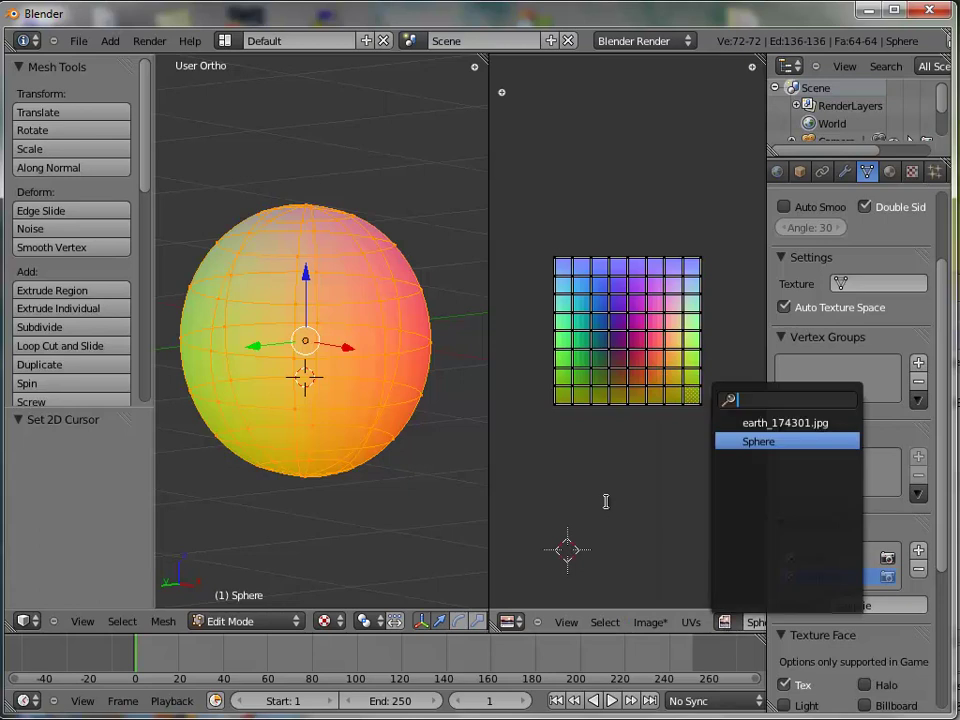
{"action": "left_click", "coordinate": [652, 622]}
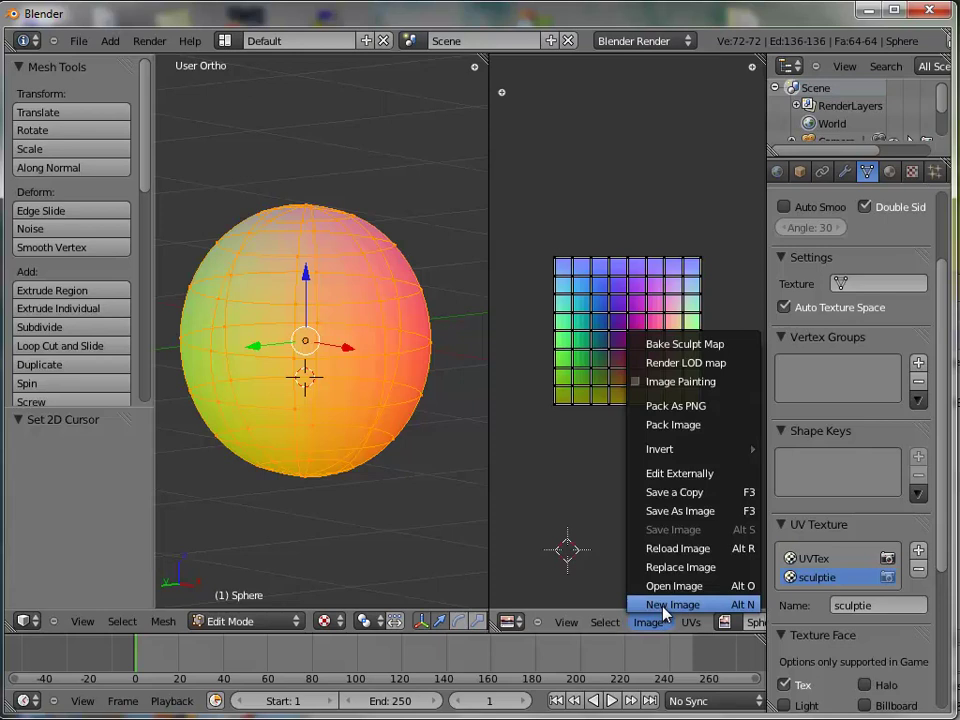
Step: Create a new image named UVTex with alpha turned off, then zoom out to view it
{"action": "left_click", "coordinate": [662, 604]}
{"action": "left_click", "coordinate": [707, 526]}
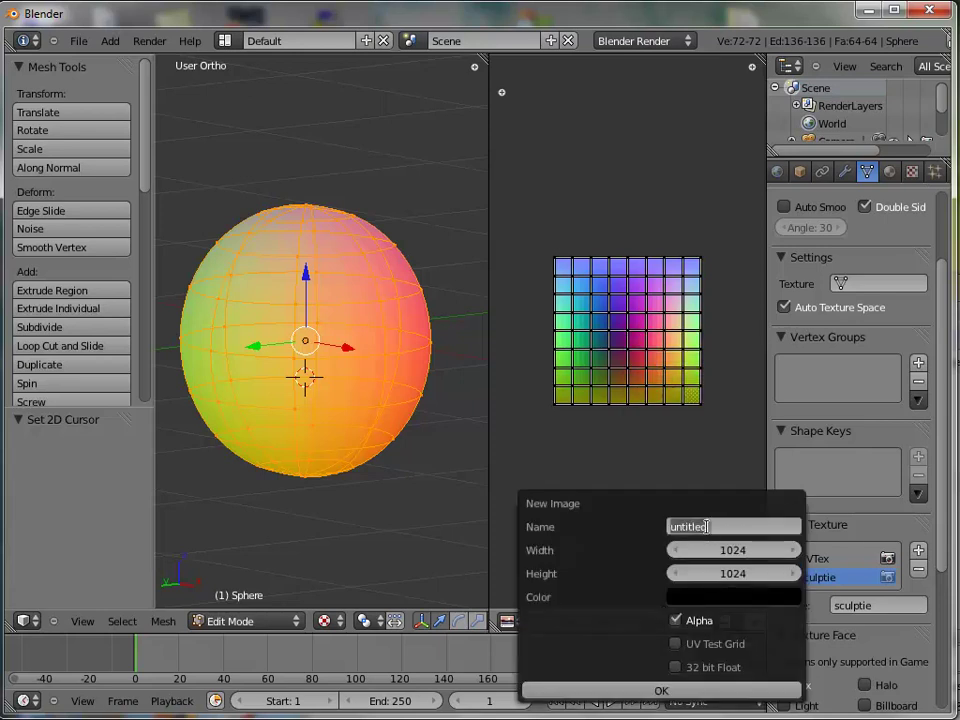
{"action": "type", "text": "UVTex"}
{"action": "key", "text": "Return"}
{"action": "left_click", "coordinate": [677, 620]}
{"action": "left_click", "coordinate": [641, 691]}
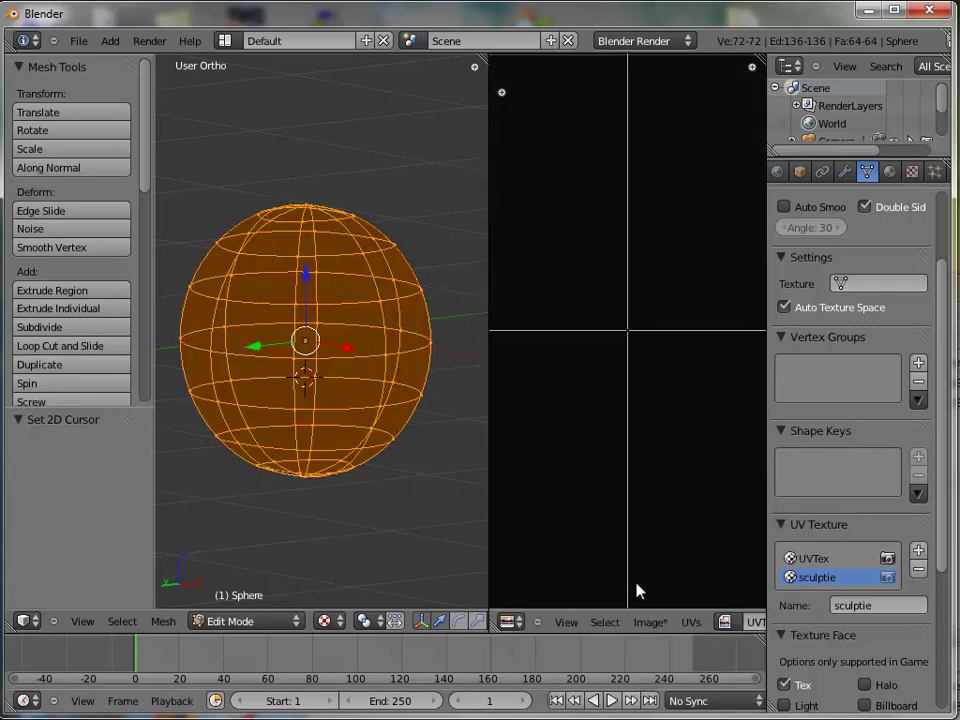
{"action": "scroll", "coordinate": [655, 333], "scroll_direction": "down", "scroll_amount": 3}
{"action": "scroll", "coordinate": [655, 335], "scroll_direction": "down", "scroll_amount": 3}
{"action": "scroll", "coordinate": [655, 337], "scroll_direction": "down", "scroll_amount": 2}
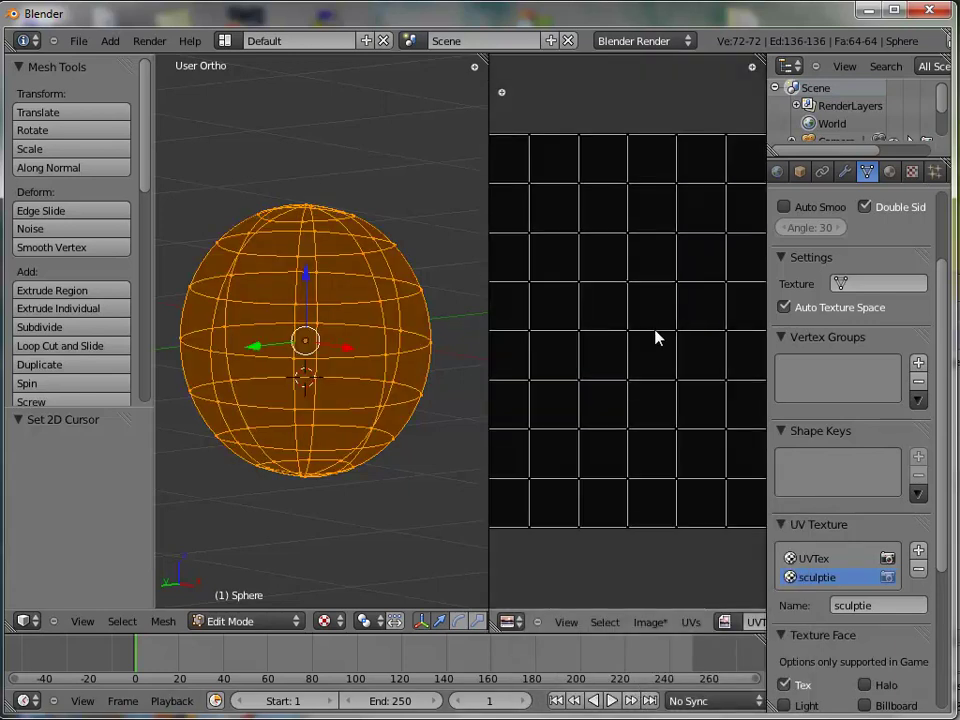
{"action": "scroll", "coordinate": [655, 338], "scroll_direction": "down", "scroll_amount": 2}
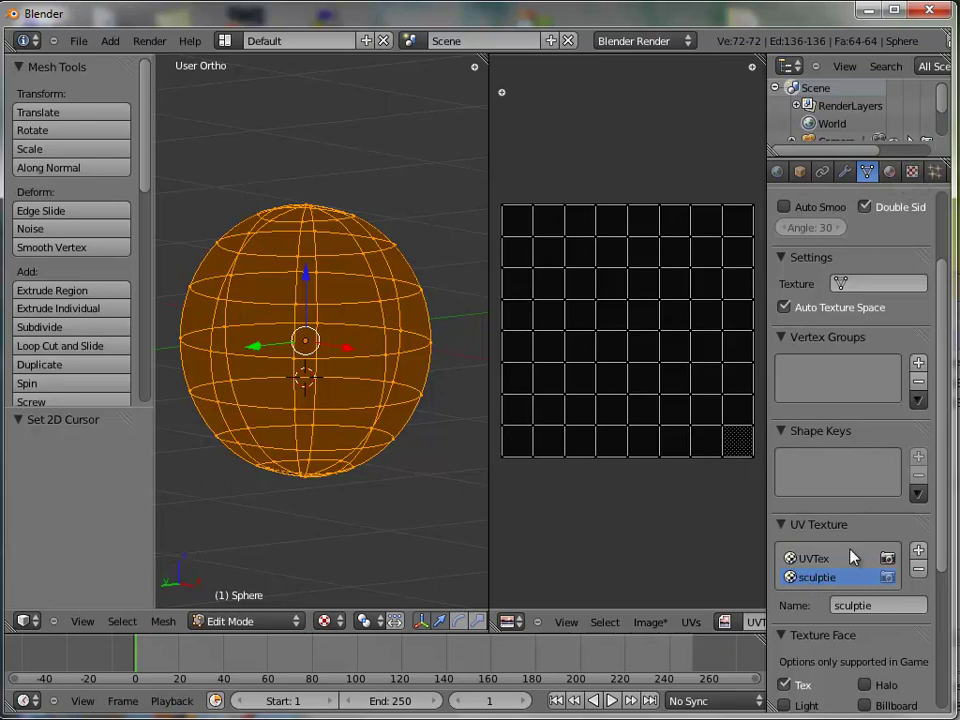
{"action": "scroll", "coordinate": [775, 171], "scroll_direction": "left", "scroll_amount": 2}
{"action": "scroll", "coordinate": [838, 175], "scroll_direction": "left", "scroll_amount": 3}
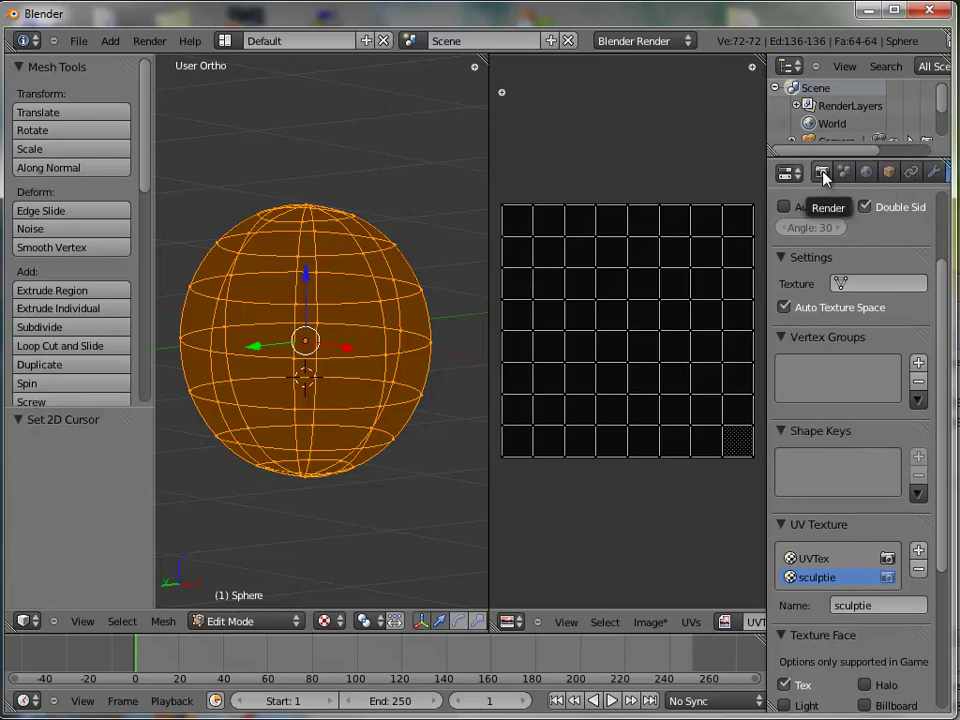
Step: Bake the Earth texture into UVTex and enlarge the image editor to inspect the result
{"action": "left_click", "coordinate": [823, 173]}
{"action": "left_click", "coordinate": [857, 595]}
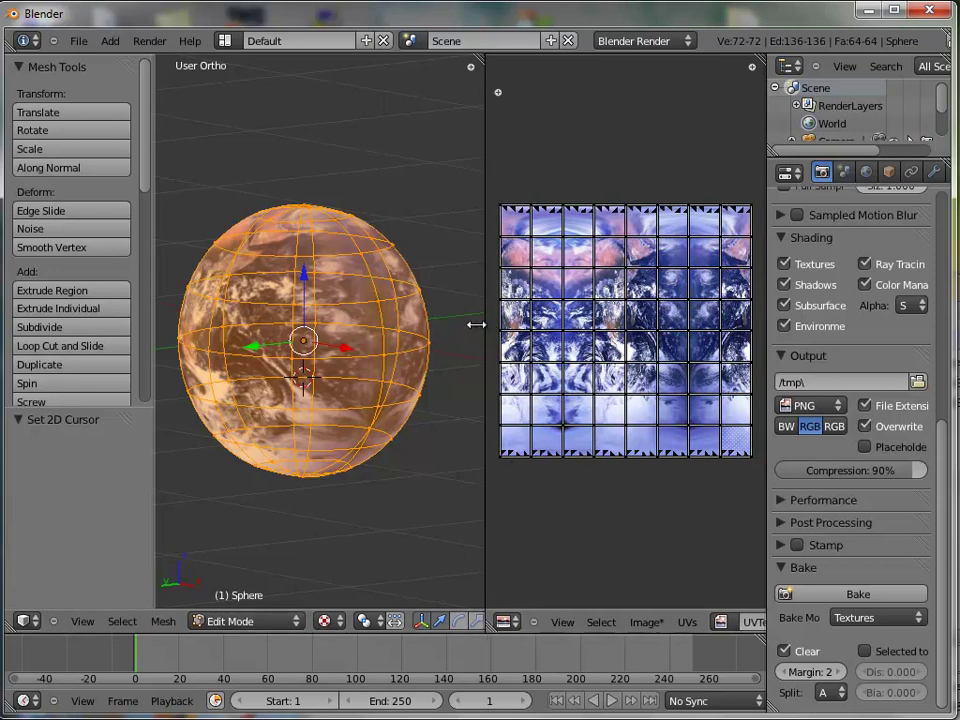
{"action": "left_click_drag", "start_coordinate": [484, 331], "coordinate": [377, 331]}
{"action": "scroll", "coordinate": [457, 362], "scroll_direction": "up", "scroll_amount": 2}
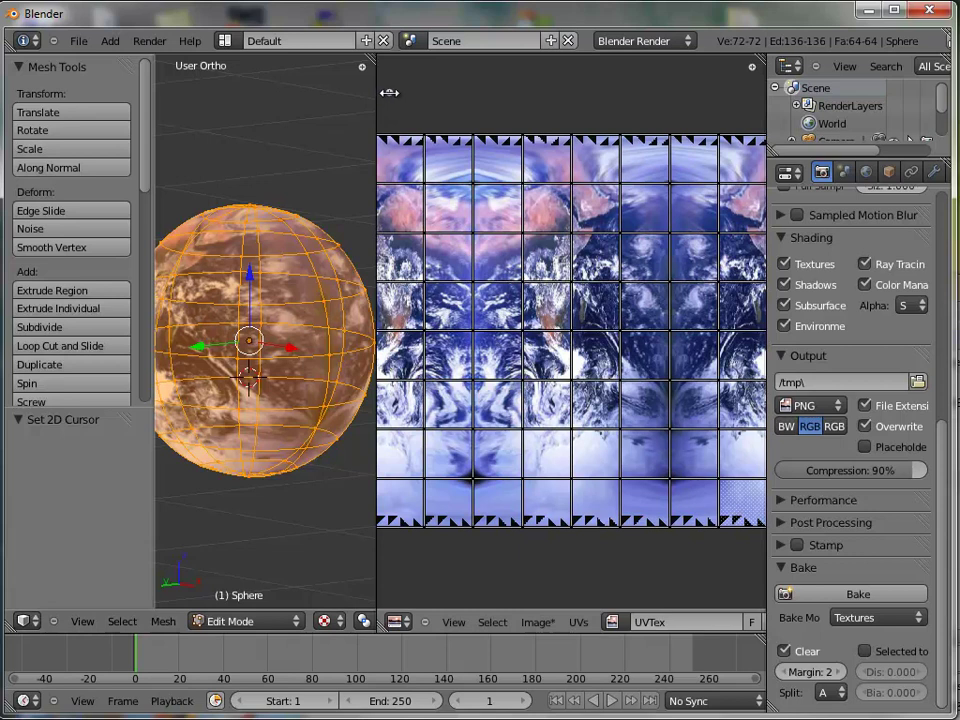
{"action": "scroll", "coordinate": [675, 624], "scroll_direction": "down", "scroll_amount": 5}
{"action": "middle_click_drag", "start_coordinate": [463, 608], "coordinate": [418, 603]}
{"action": "scroll", "coordinate": [710, 628], "scroll_direction": "down", "scroll_amount": 5}
{"action": "scroll", "coordinate": [712, 636], "scroll_direction": "down", "scroll_amount": 3}
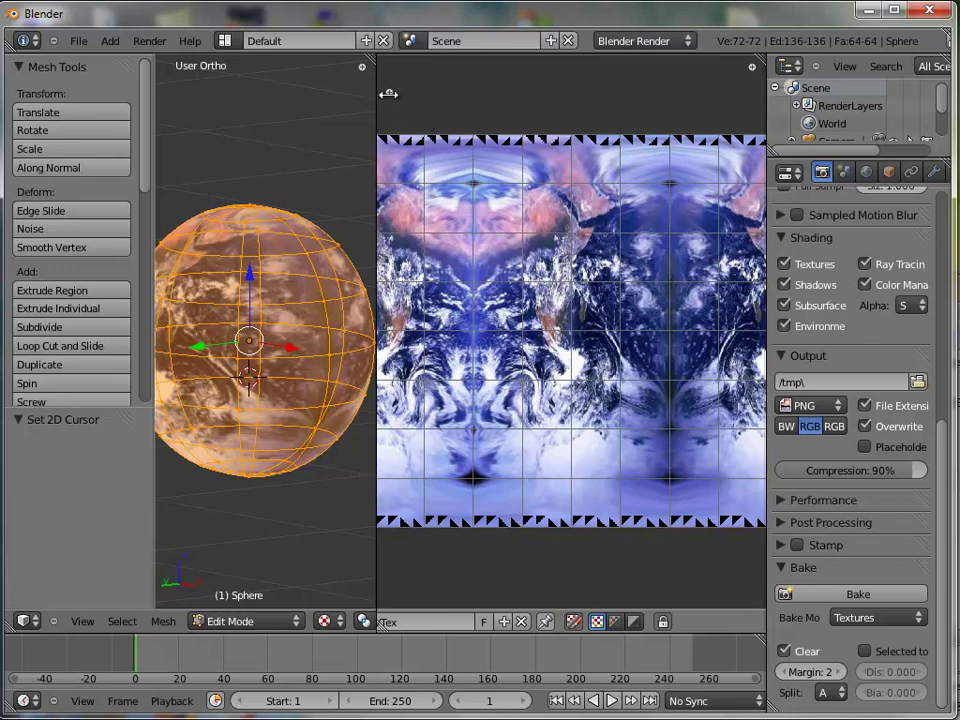
Step: Select Smear as the image paint tool in the editor sidebar, then narrow the sidebar
{"action": "key", "text": "n"}
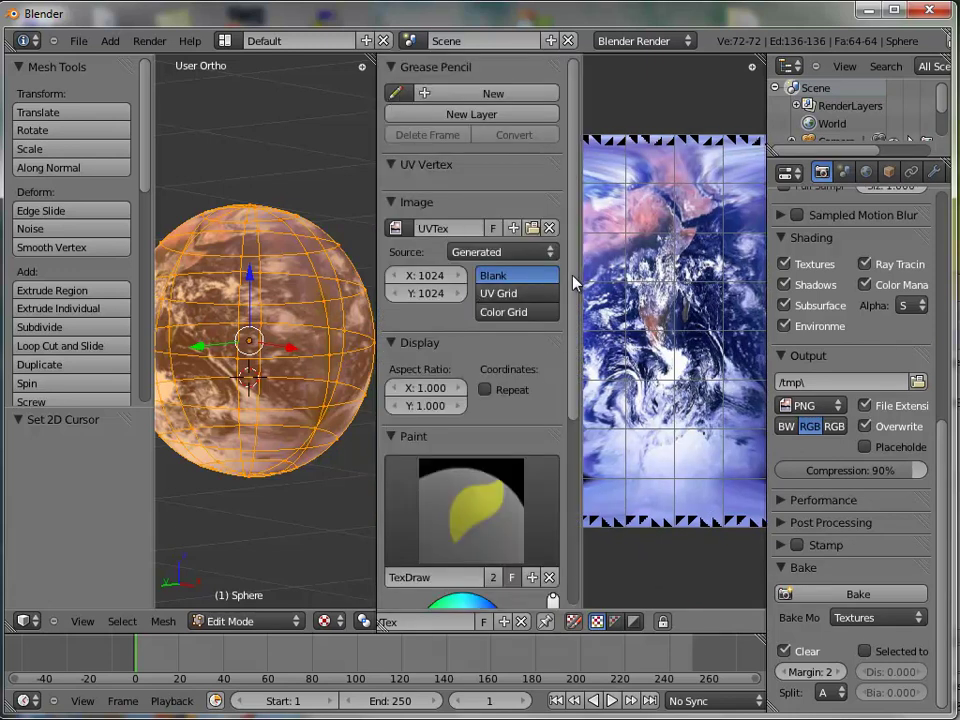
{"action": "left_click_drag", "start_coordinate": [572, 275], "coordinate": [574, 496]}
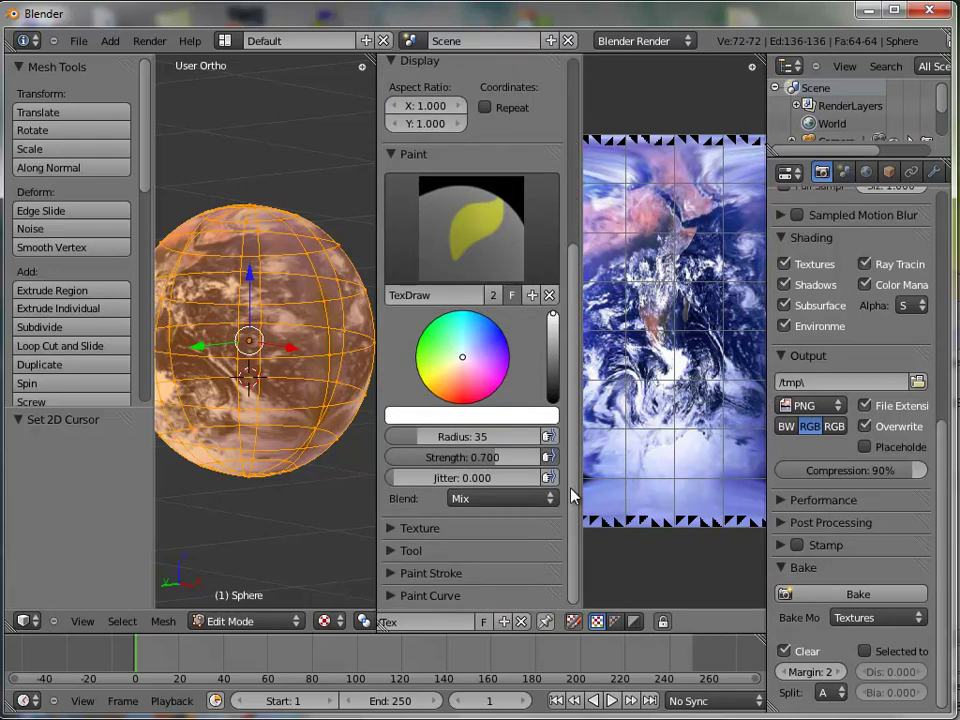
{"action": "left_click", "coordinate": [392, 553]}
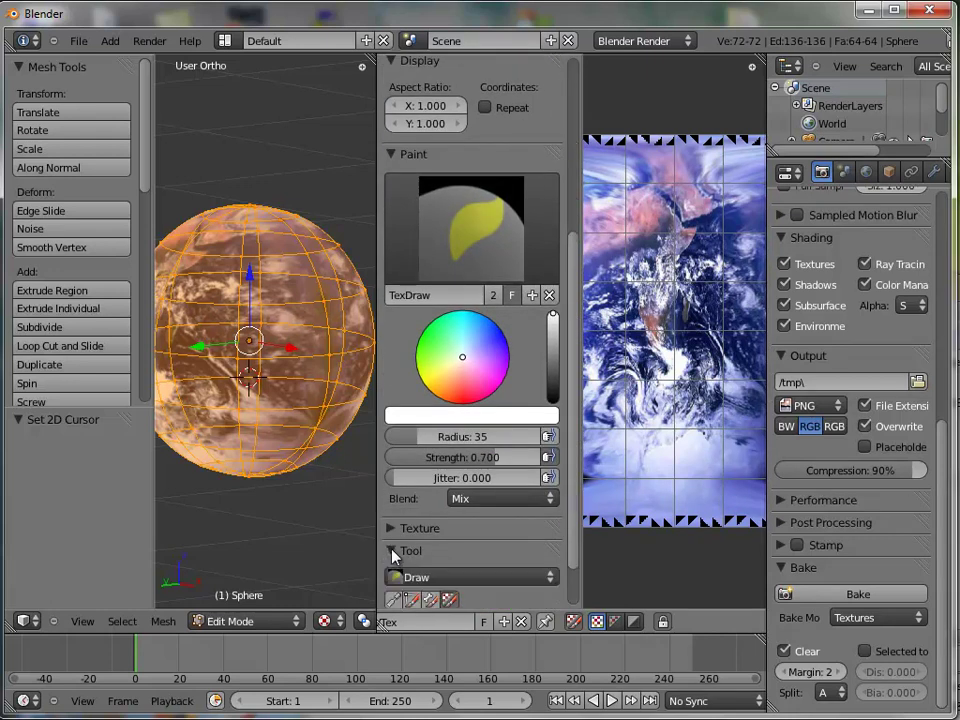
{"action": "left_click_drag", "start_coordinate": [577, 541], "coordinate": [574, 583]}
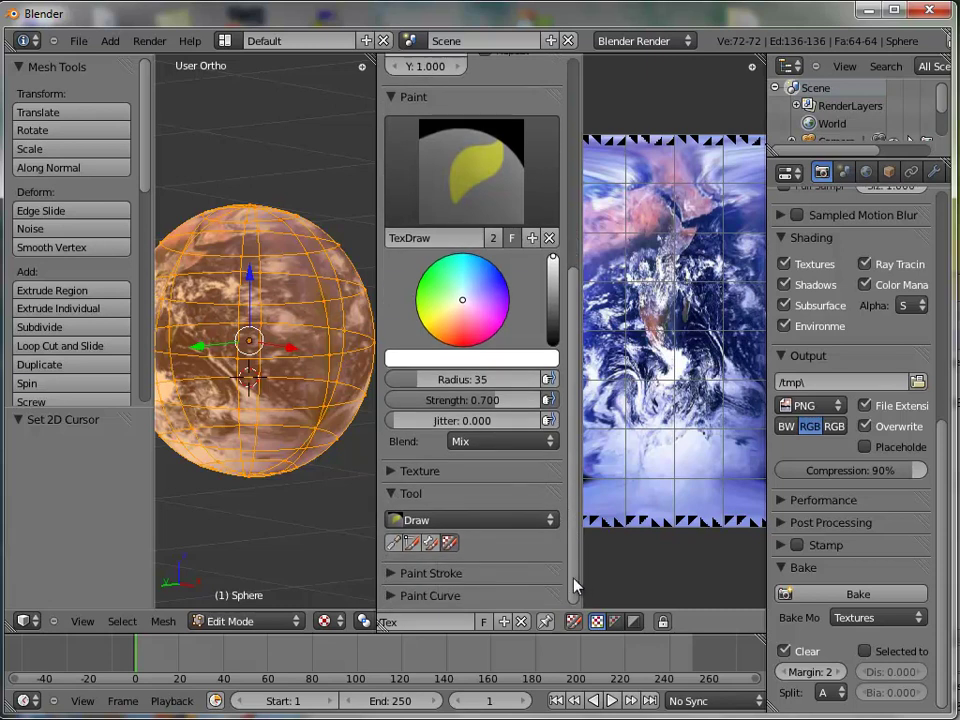
{"action": "left_click", "coordinate": [548, 521]}
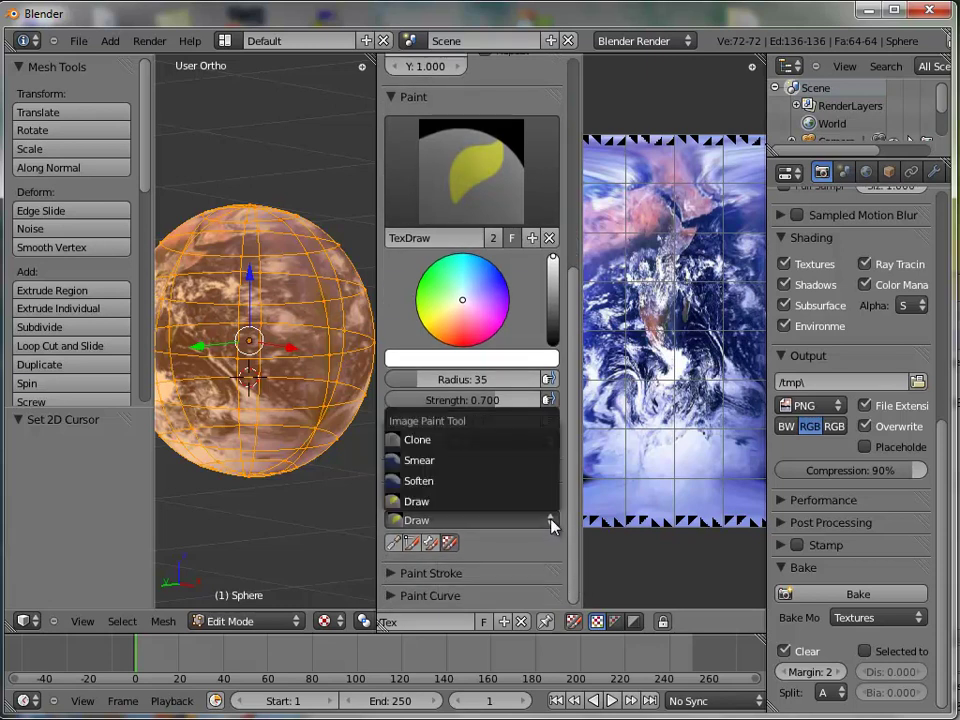
{"action": "left_click", "coordinate": [492, 466]}
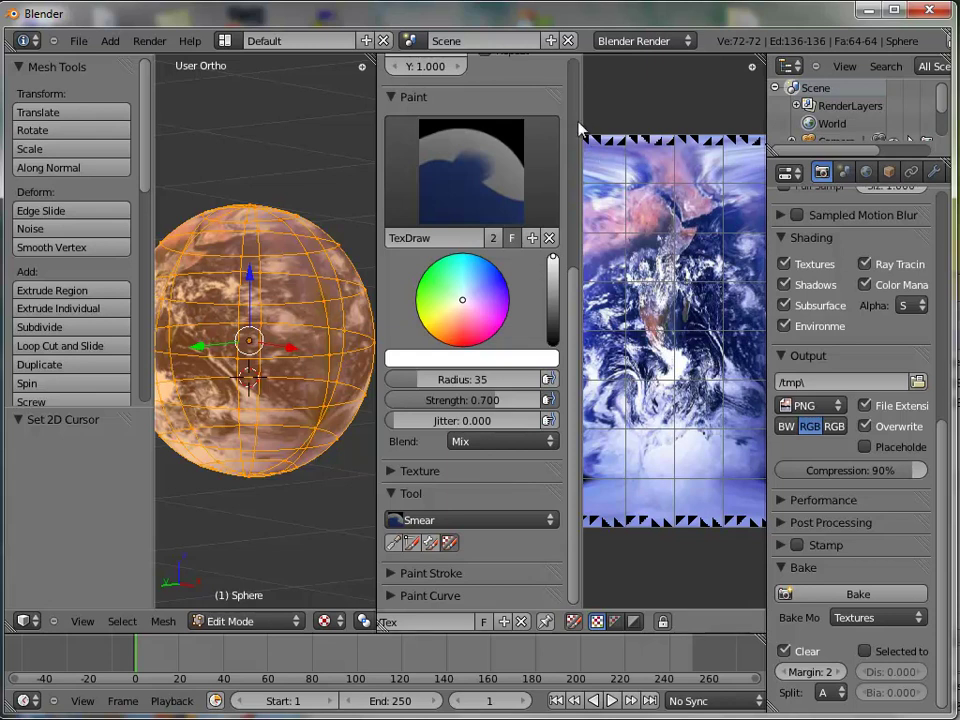
{"action": "left_click_drag", "start_coordinate": [579, 112], "coordinate": [381, 101]}
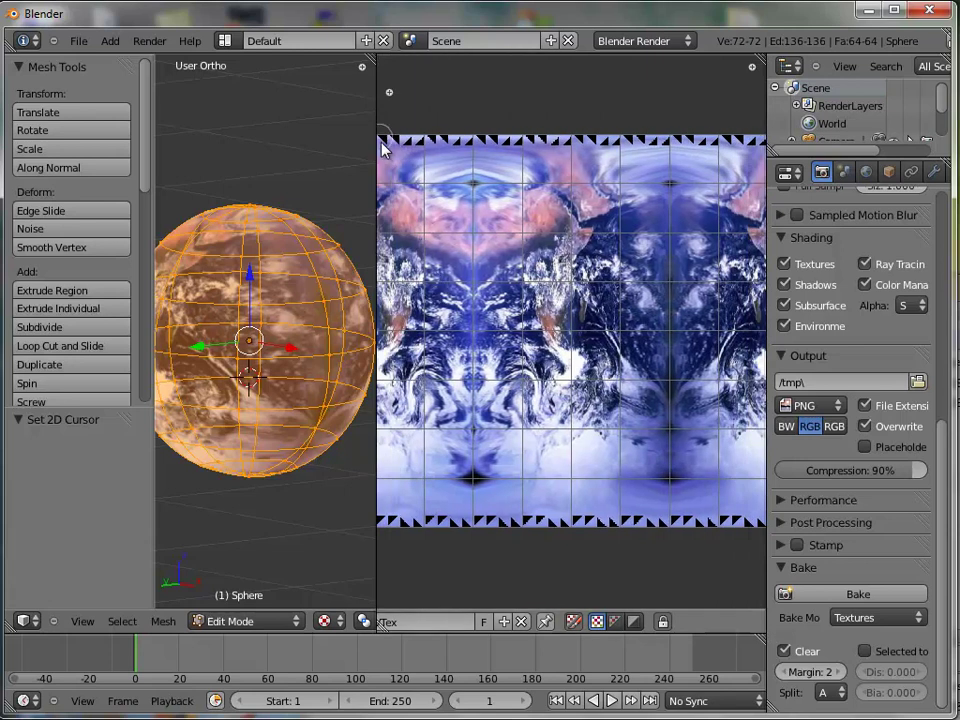
Step: Smear over the black seam triangles along the top edge of the UVTex image
{"action": "left_click", "coordinate": [386, 148]}
{"action": "left_click_drag", "start_coordinate": [407, 146], "coordinate": [445, 141]}
{"action": "mouse_move", "coordinate": [482, 146]}
{"action": "left_mouse_down"}
{"action": "mouse_move", "coordinate": [557, 161]}
{"action": "mouse_move", "coordinate": [566, 144]}
{"action": "mouse_move", "coordinate": [576, 163]}
{"action": "mouse_move", "coordinate": [556, 130]}
{"action": "left_mouse_up"}
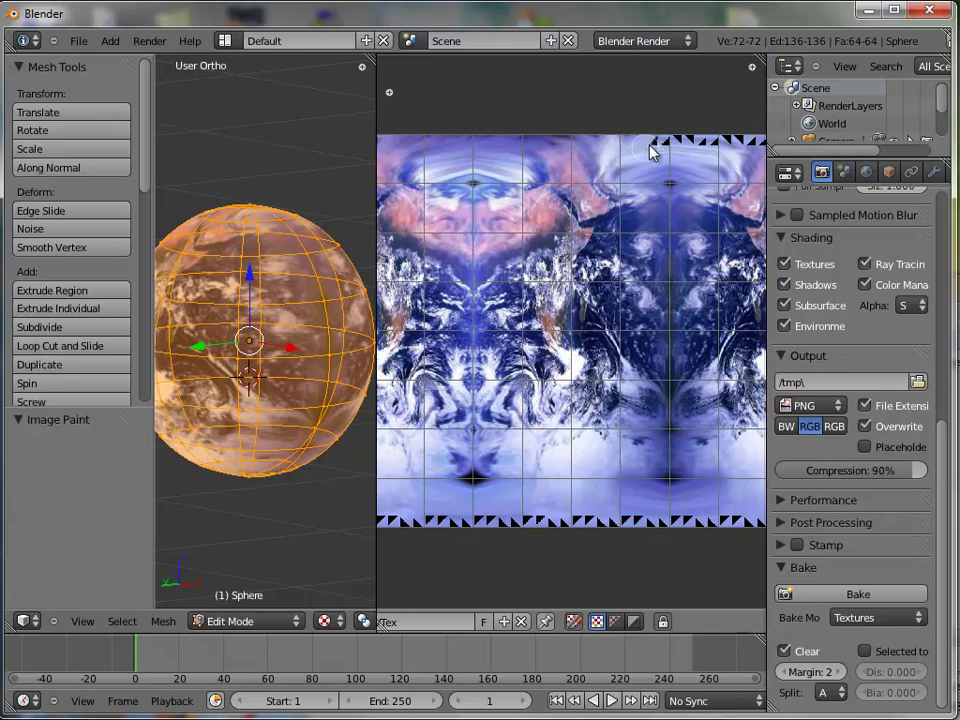
{"action": "left_click_drag", "start_coordinate": [662, 148], "coordinate": [709, 148]}
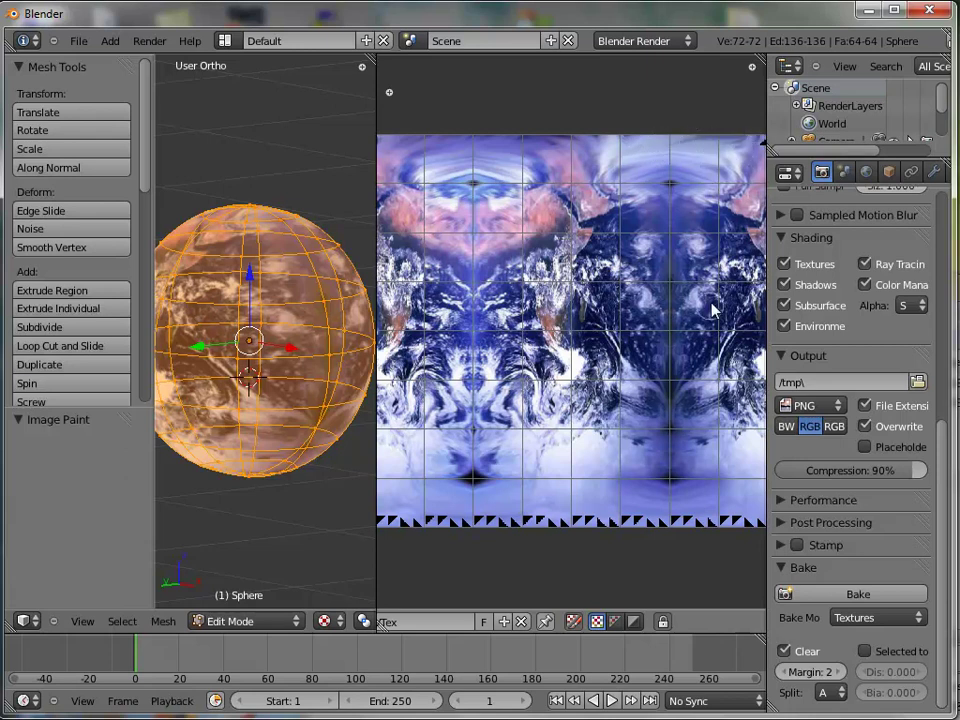
{"action": "scroll", "coordinate": [713, 311], "scroll_direction": "down", "scroll_amount": 2}
{"action": "scroll", "coordinate": [617, 195], "scroll_direction": "up", "scroll_amount": 3}
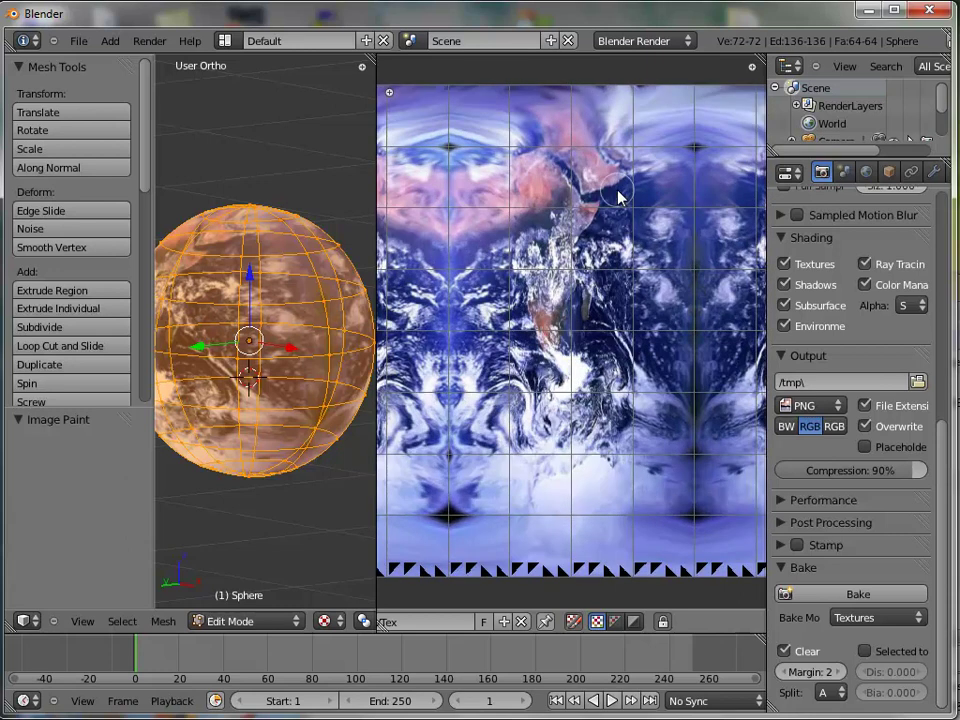
{"action": "scroll", "coordinate": [650, 218], "scroll_direction": "down", "scroll_amount": 2}
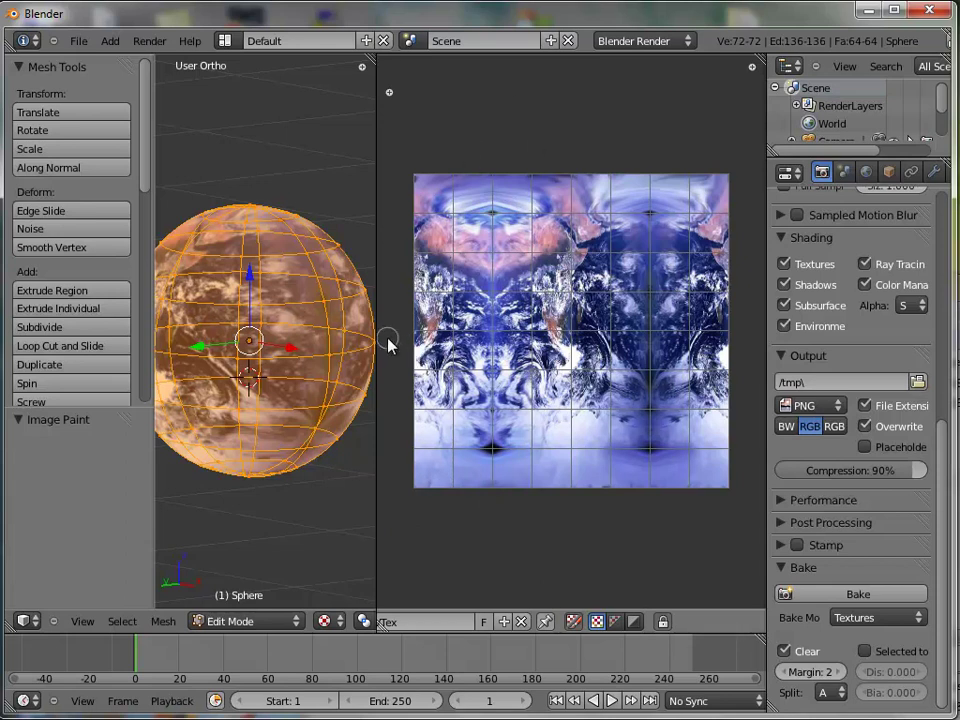
Step: Show the Sphere image in the editor and try a smear stroke on it
{"action": "scroll", "coordinate": [446, 630], "scroll_direction": "up", "scroll_amount": 5}
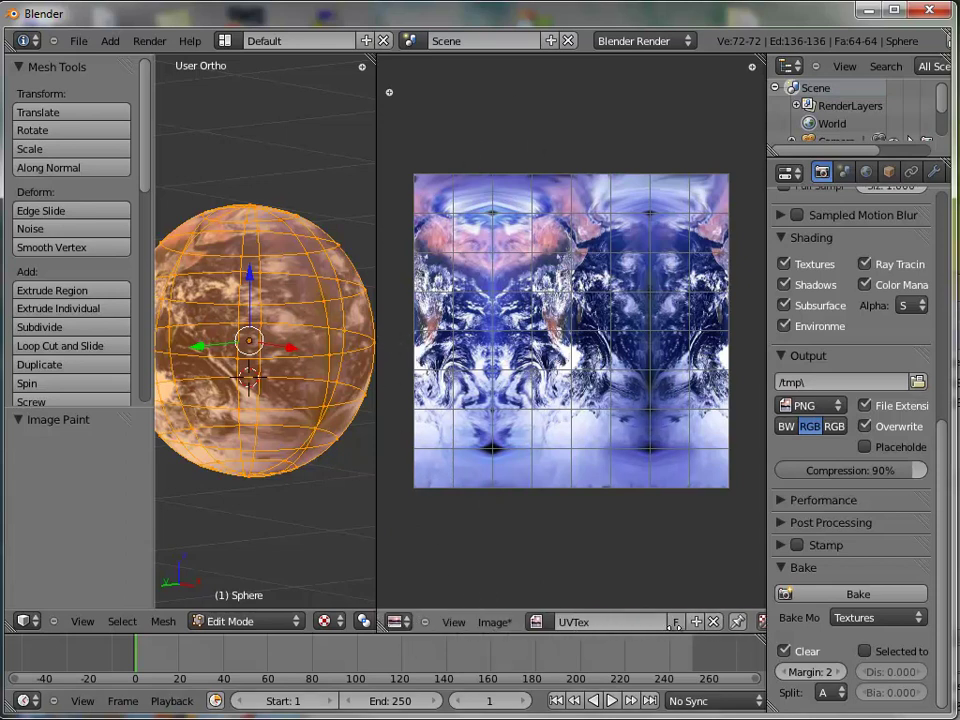
{"action": "left_click", "coordinate": [537, 623]}
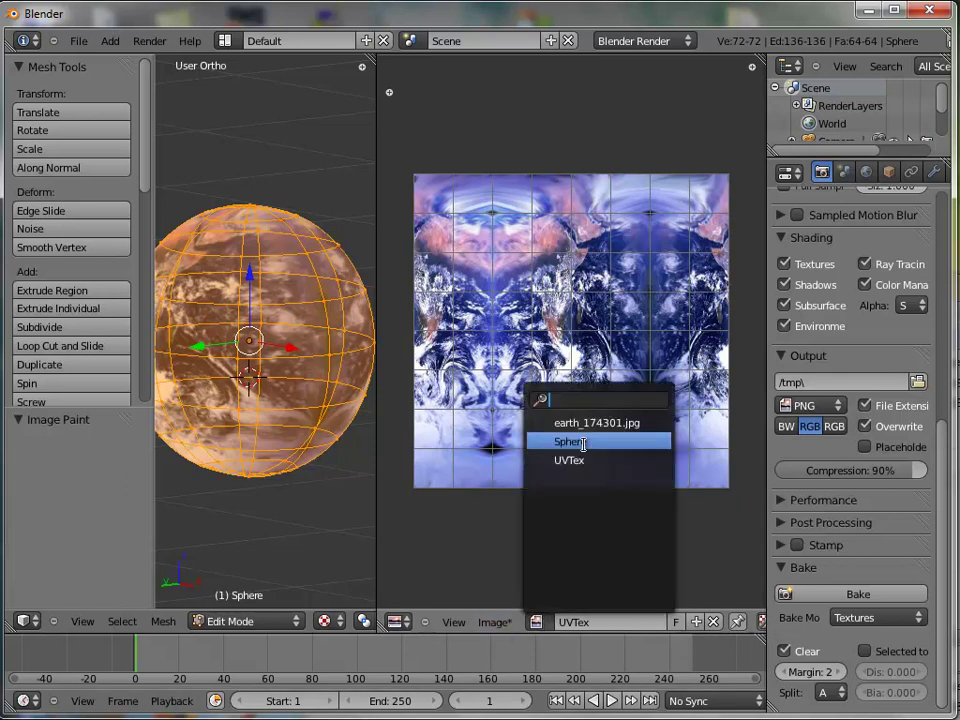
{"action": "left_click", "coordinate": [583, 443]}
{"action": "scroll", "coordinate": [570, 410], "scroll_direction": "up", "scroll_amount": 5}
{"action": "scroll", "coordinate": [557, 379], "scroll_direction": "up", "scroll_amount": 5}
{"action": "scroll", "coordinate": [557, 379], "scroll_direction": "up", "scroll_amount": 2}
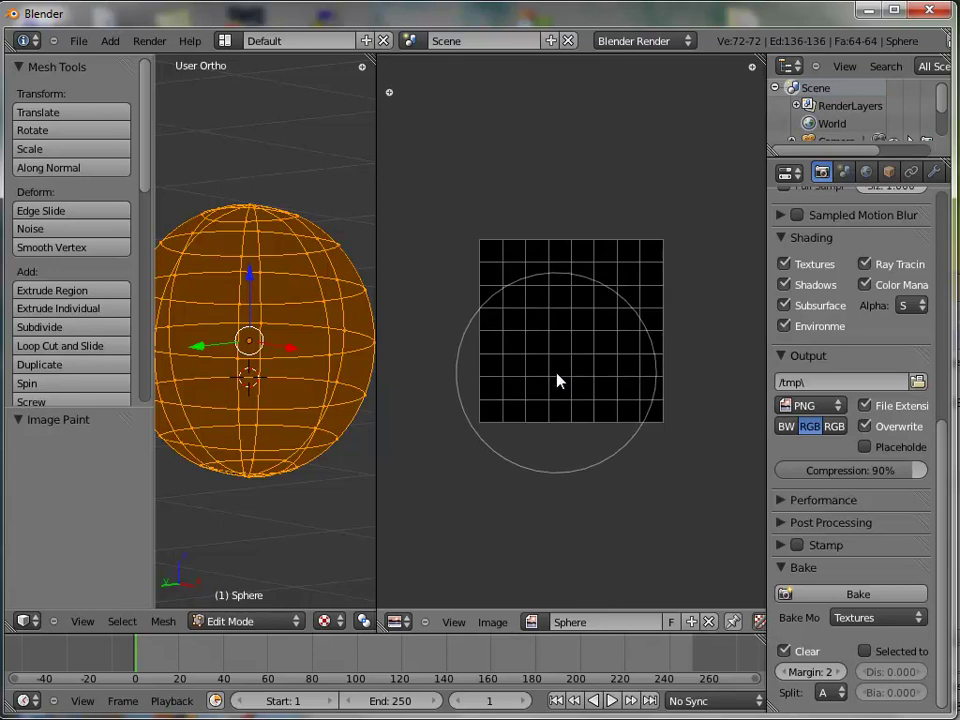
{"action": "left_click_drag", "start_coordinate": [379, 553], "coordinate": [557, 608]}
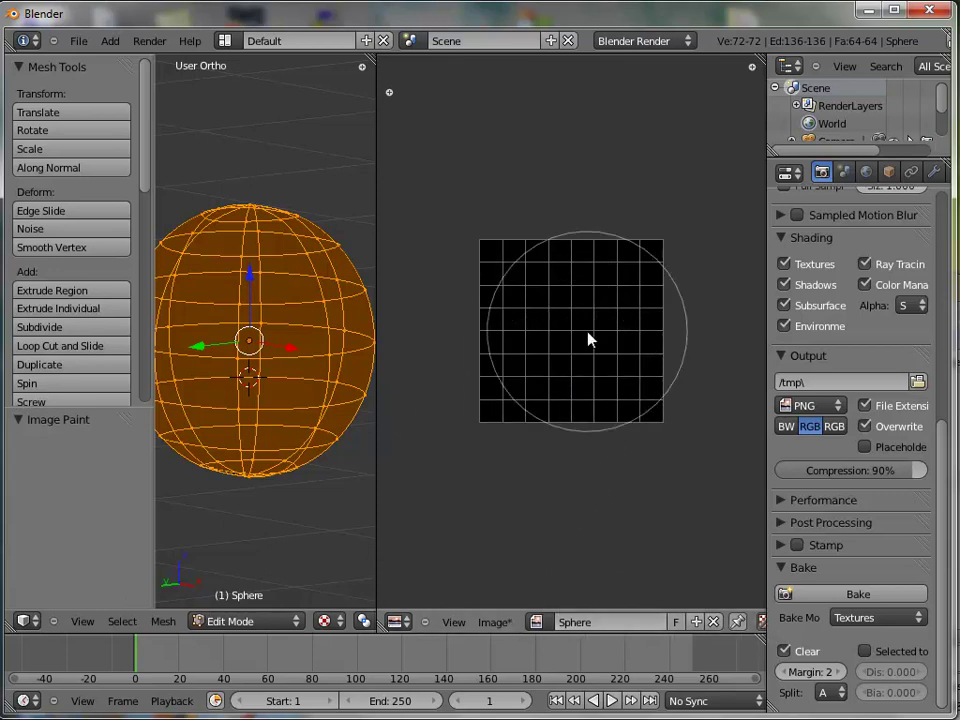
Step: Switch back to the UVTex Earth image and orbit to view the textured sphere
{"action": "left_click", "coordinate": [543, 623]}
{"action": "left_click", "coordinate": [568, 461]}
{"action": "scroll", "coordinate": [574, 418], "scroll_direction": "up", "scroll_amount": 1}
{"action": "scroll", "coordinate": [573, 420], "scroll_direction": "down", "scroll_amount": 2}
{"action": "scroll", "coordinate": [572, 428], "scroll_direction": "down", "scroll_amount": 1}
{"action": "scroll", "coordinate": [572, 428], "scroll_direction": "down", "scroll_amount": 3}
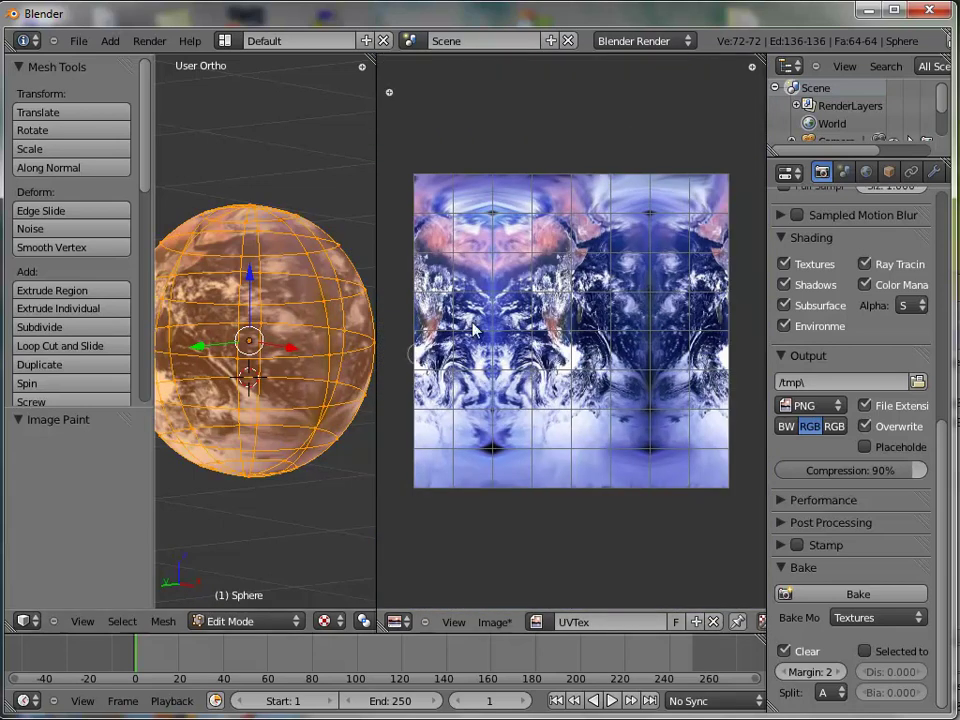
{"action": "mouse_move", "coordinate": [209, 267]}
{"action": "middle_mouse_down"}
{"action": "mouse_move", "coordinate": [276, 384]}
{"action": "mouse_move", "coordinate": [287, 444]}
{"action": "mouse_move", "coordinate": [246, 439]}
{"action": "mouse_move", "coordinate": [253, 513]}
{"action": "mouse_move", "coordinate": [257, 506]}
{"action": "middle_mouse_up"}
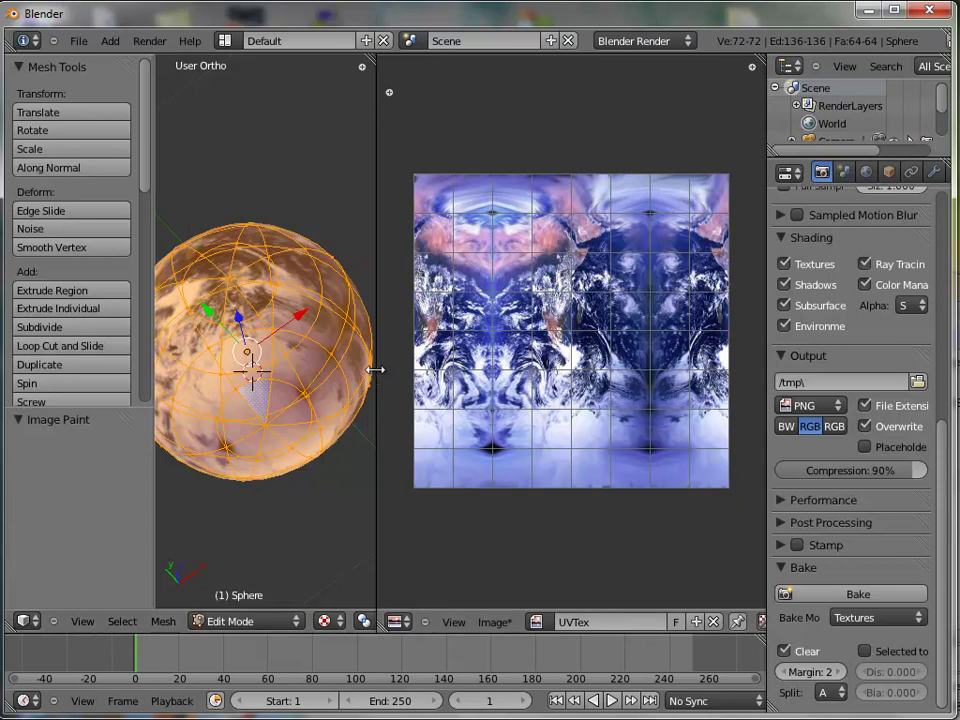
Step: Widen the 3D view, switch to Object Mode, and orbit around the Earth-textured sphere
{"action": "left_click_drag", "start_coordinate": [380, 378], "coordinate": [637, 378]}
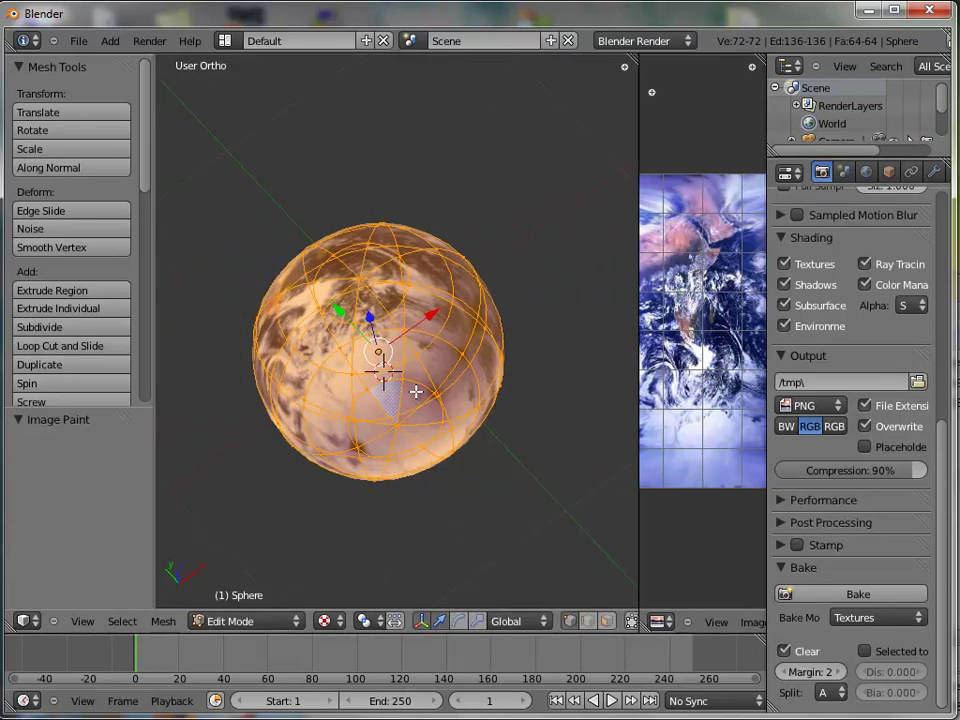
{"action": "key", "text": "Tab"}
{"action": "mouse_move", "coordinate": [392, 365]}
{"action": "middle_mouse_down"}
{"action": "mouse_move", "coordinate": [357, 370]}
{"action": "mouse_move", "coordinate": [317, 420]}
{"action": "mouse_move", "coordinate": [328, 476]}
{"action": "mouse_move", "coordinate": [128, 378]}
{"action": "mouse_move", "coordinate": [150, 403]}
{"action": "mouse_move", "coordinate": [324, 454]}
{"action": "mouse_move", "coordinate": [446, 386]}
{"action": "mouse_move", "coordinate": [312, 440]}
{"action": "mouse_move", "coordinate": [388, 570]}
{"action": "mouse_move", "coordinate": [371, 598]}
{"action": "mouse_move", "coordinate": [420, 380]}
{"action": "mouse_move", "coordinate": [439, 195]}
{"action": "mouse_move", "coordinate": [452, 392]}
{"action": "mouse_move", "coordinate": [281, 343]}
{"action": "mouse_move", "coordinate": [347, 272]}
{"action": "mouse_move", "coordinate": [481, 312]}
{"action": "mouse_move", "coordinate": [456, 231]}
{"action": "mouse_move", "coordinate": [386, 216]}
{"action": "mouse_move", "coordinate": [449, 166]}
{"action": "mouse_move", "coordinate": [454, 242]}
{"action": "mouse_move", "coordinate": [384, 420]}
{"action": "mouse_move", "coordinate": [251, 465]}
{"action": "mouse_move", "coordinate": [175, 437]}
{"action": "mouse_move", "coordinate": [330, 290]}
{"action": "mouse_move", "coordinate": [418, 242]}
{"action": "mouse_move", "coordinate": [414, 461]}
{"action": "mouse_move", "coordinate": [523, 499]}
{"action": "mouse_move", "coordinate": [453, 574]}
{"action": "mouse_move", "coordinate": [424, 578]}
{"action": "middle_mouse_up"}
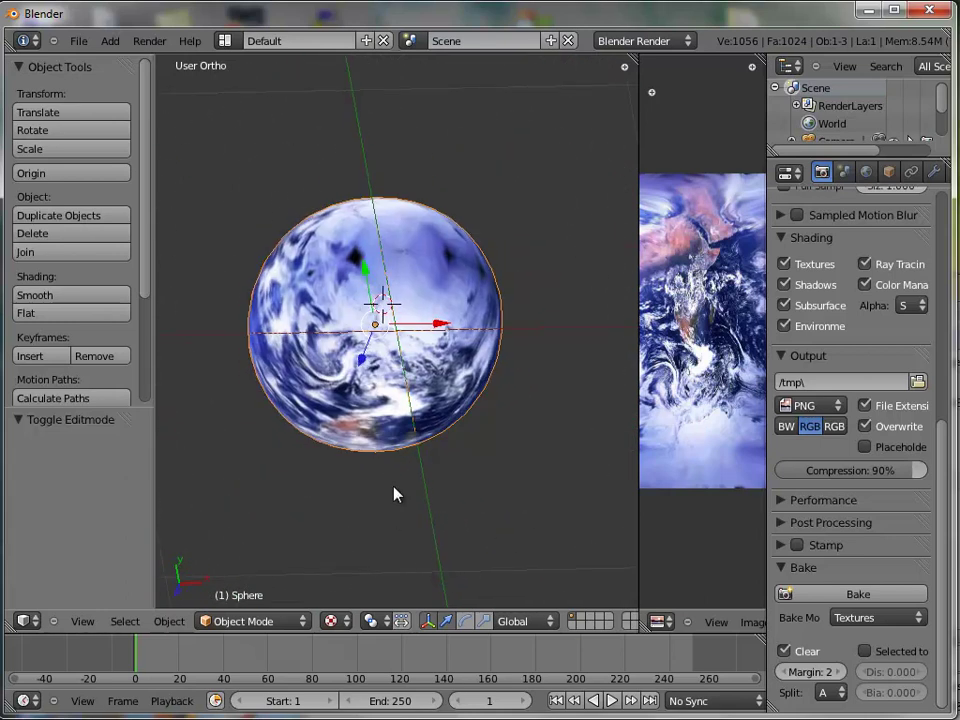